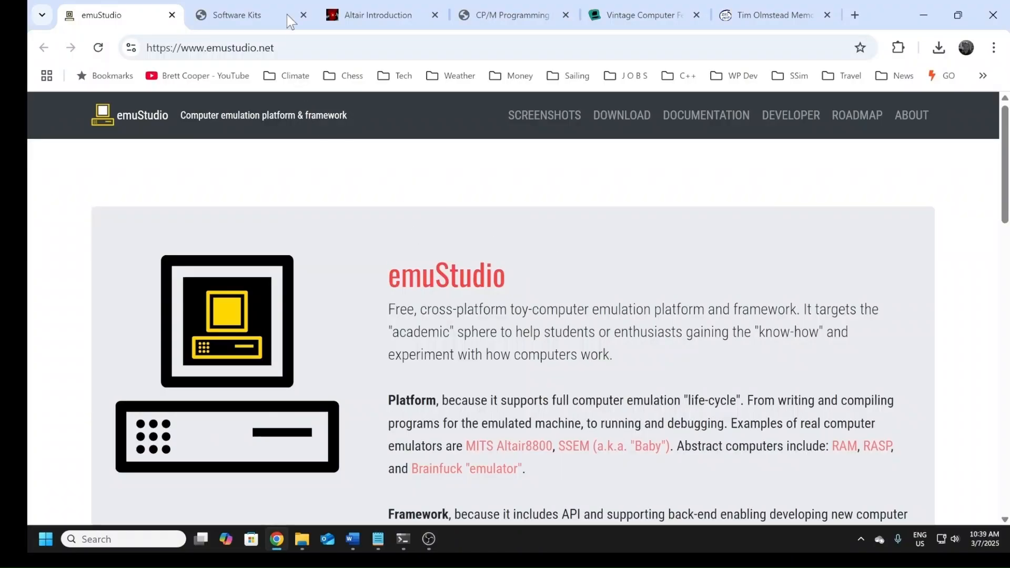
Step: Download emuStudio-0.41.zip for Windows from the emuStudio download page and show the file in its folder
left_click(303, 48)
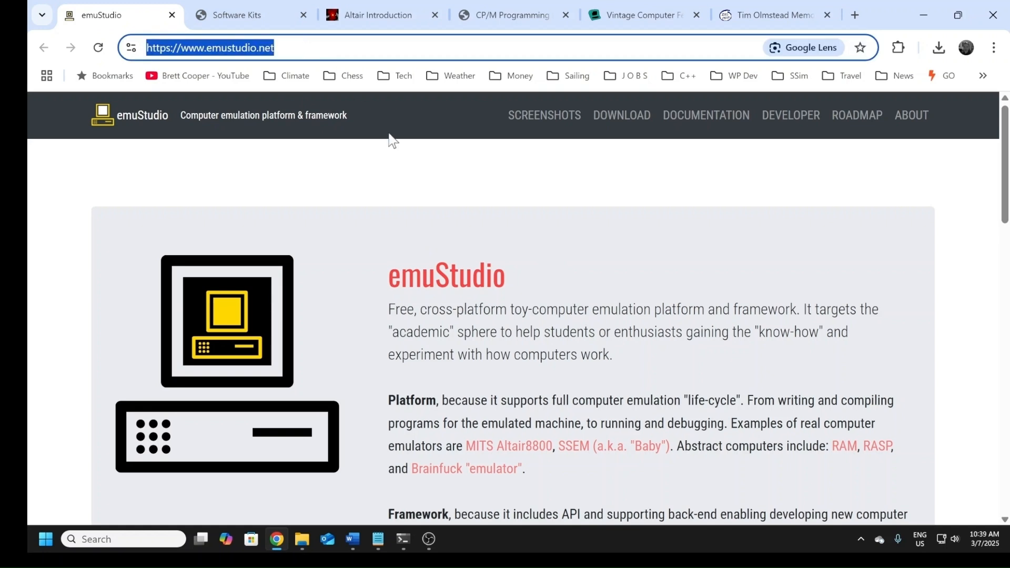
left_click(406, 207)
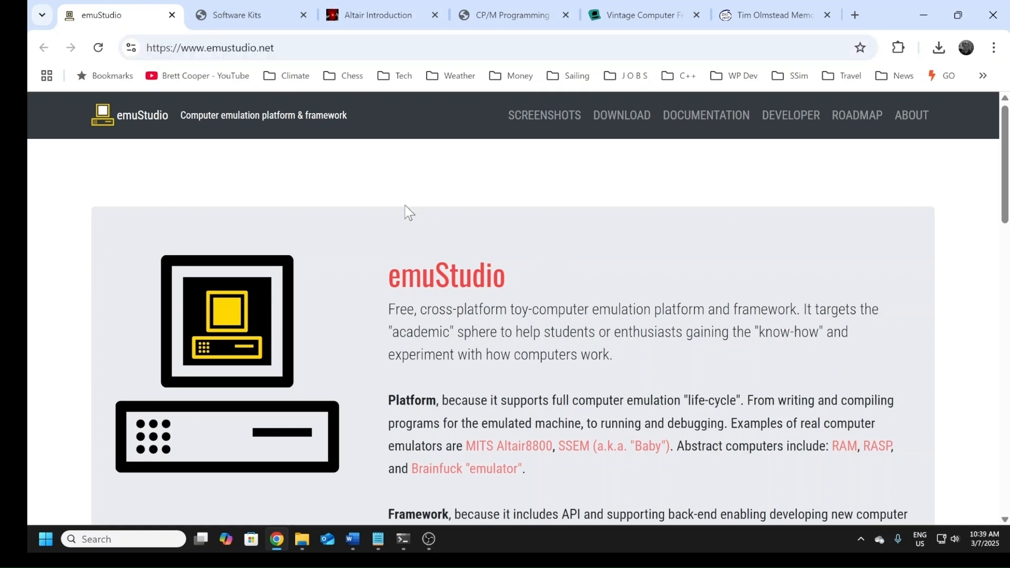
left_click(610, 117)
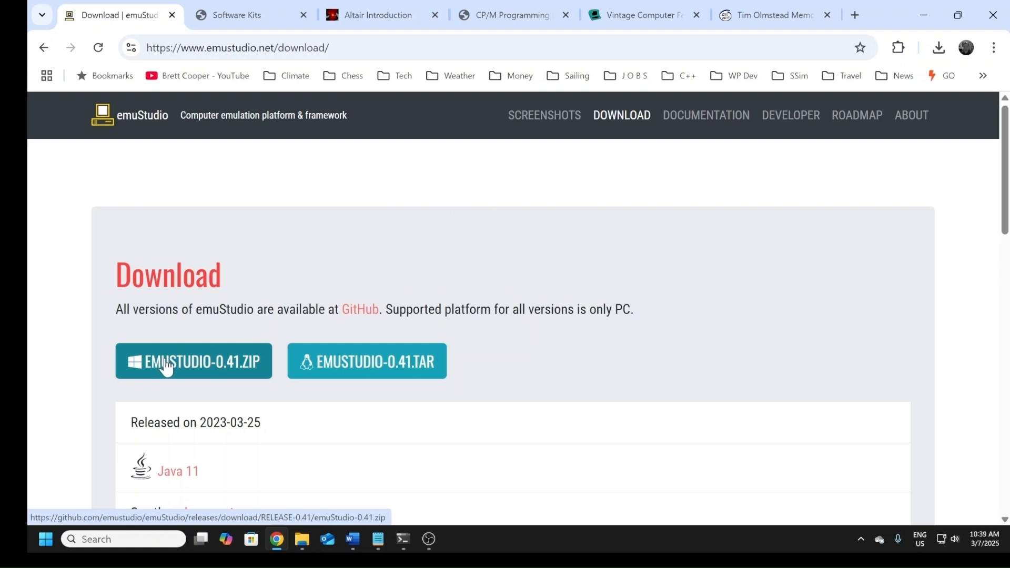
left_click(167, 363)
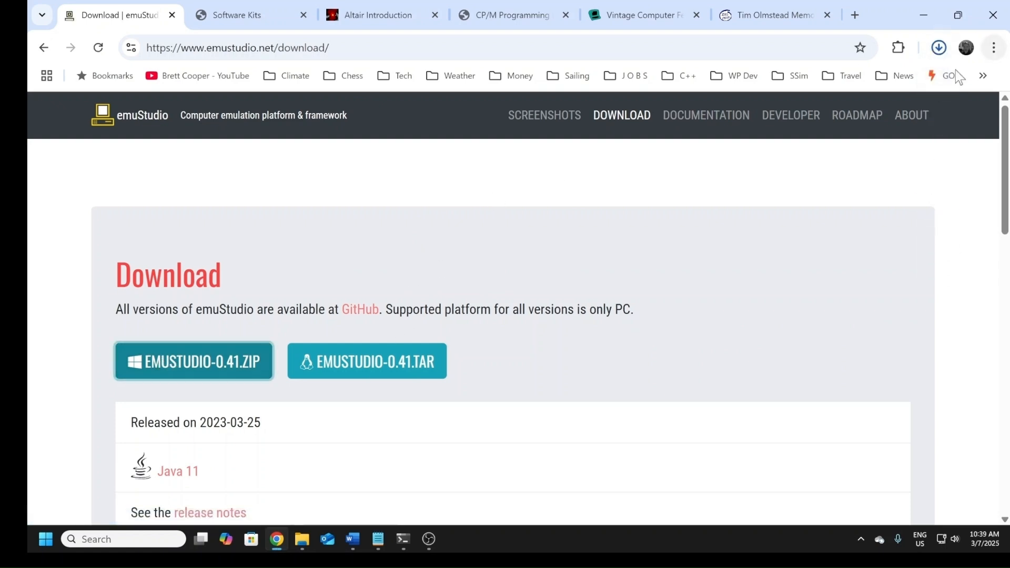
mouse_move(801, 84)
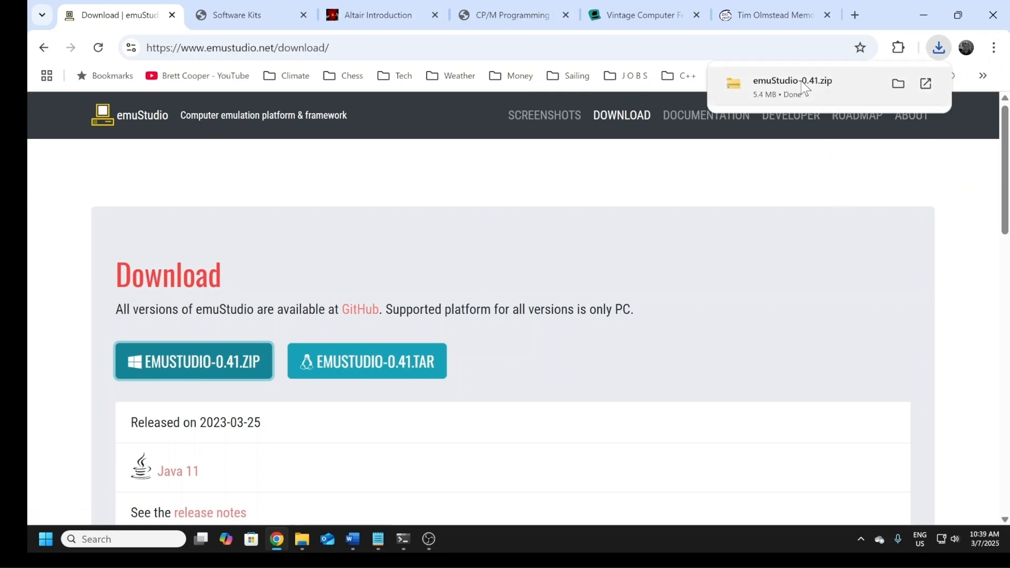
left_click(896, 85)
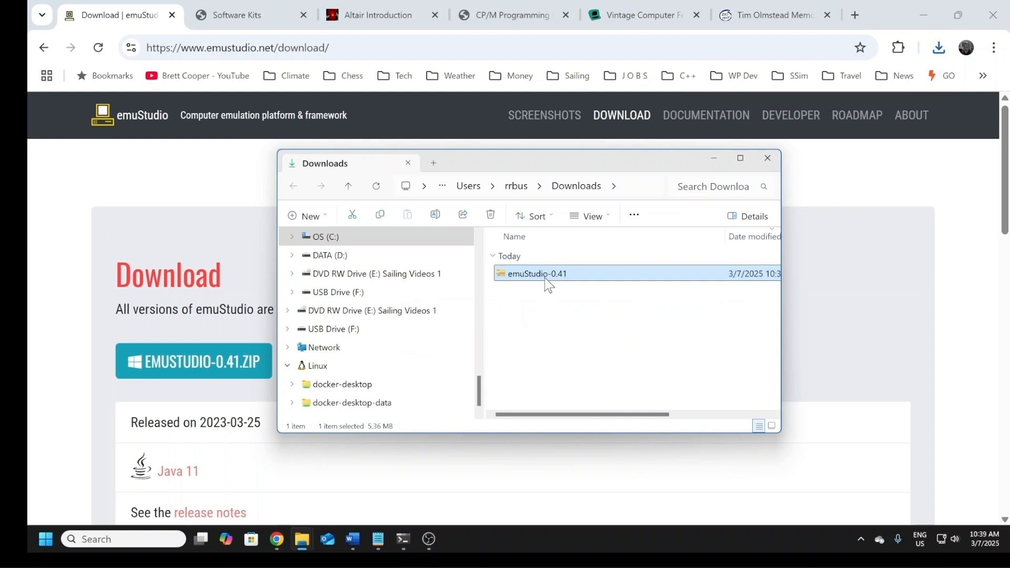
left_click(555, 274)
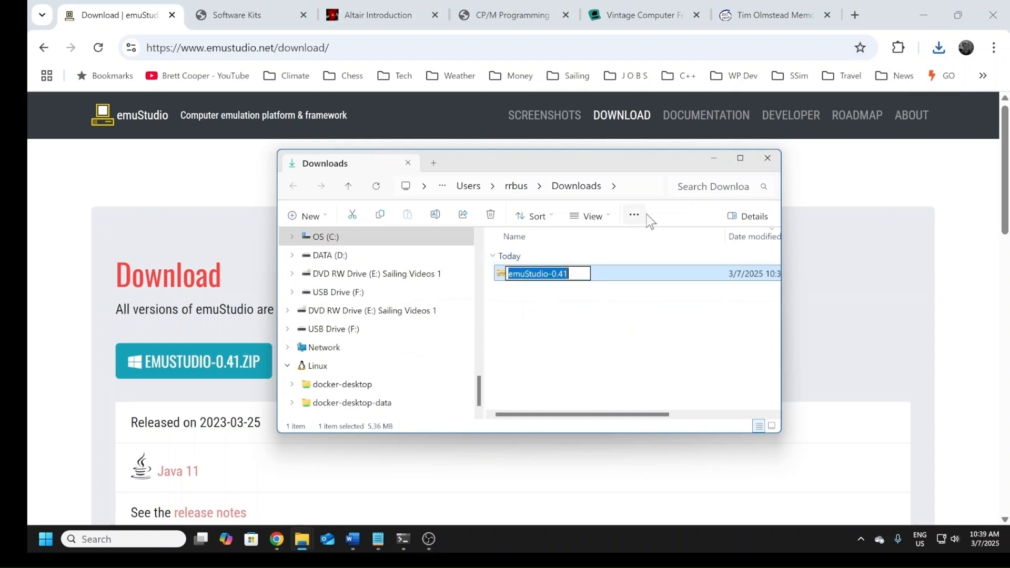
left_click(500, 275)
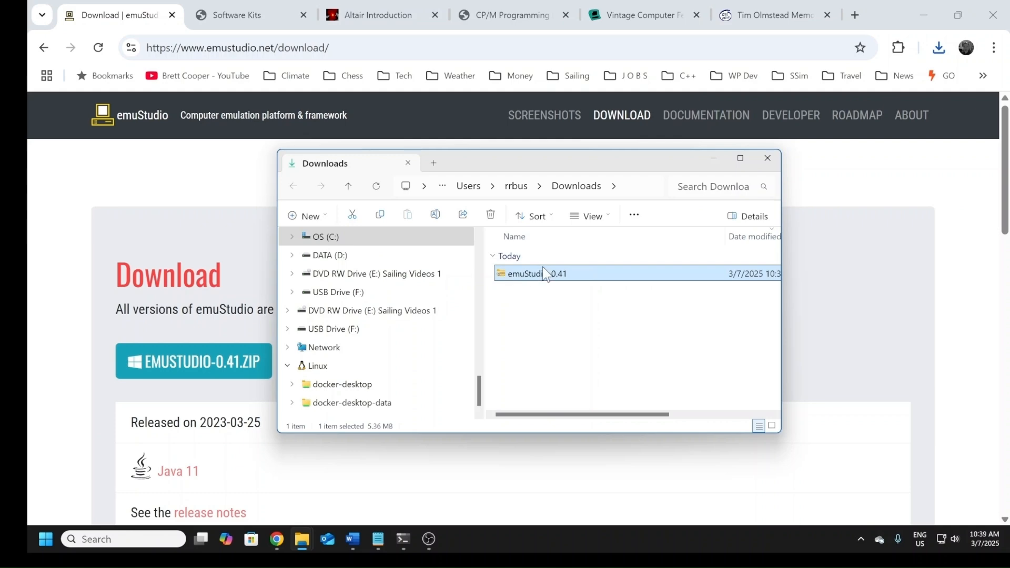
left_click(713, 159)
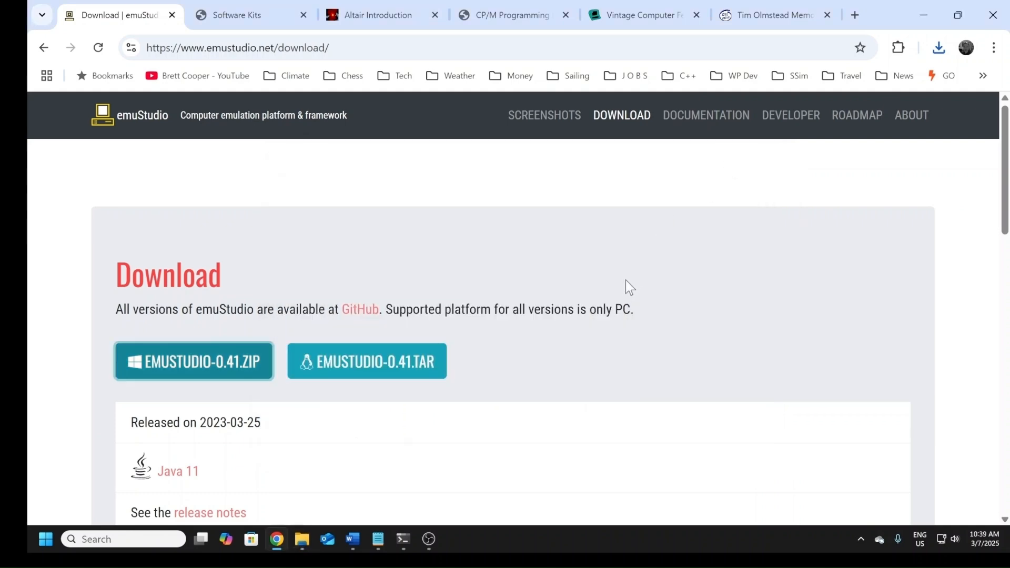
key("alt+Tab")
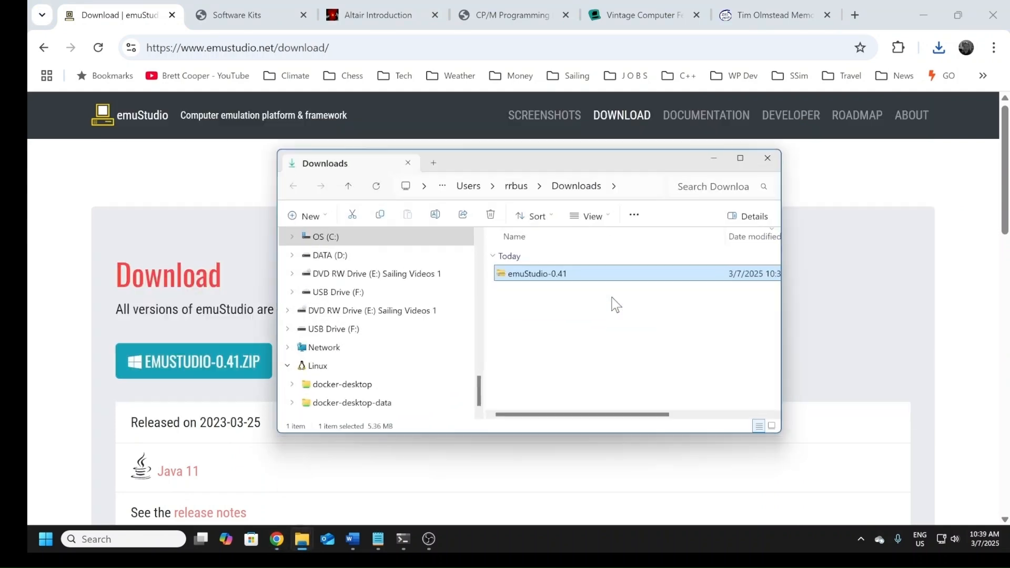
Step: Extract the emuStudio-0.41 archive to d:\a\Altair_CPM without showing the extracted files, and delete the archive from Downloads
left_click(740, 159)
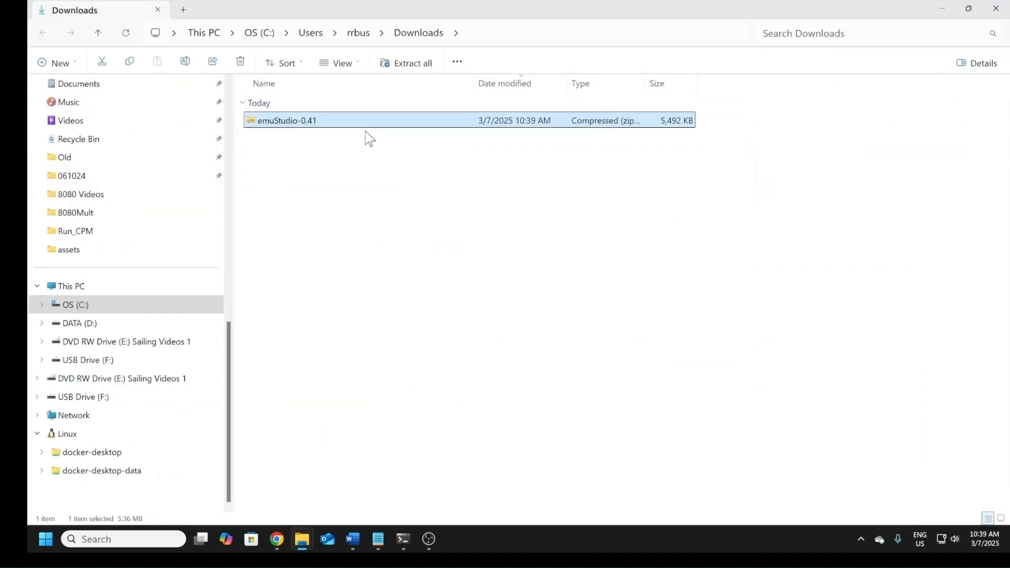
left_click(409, 75)
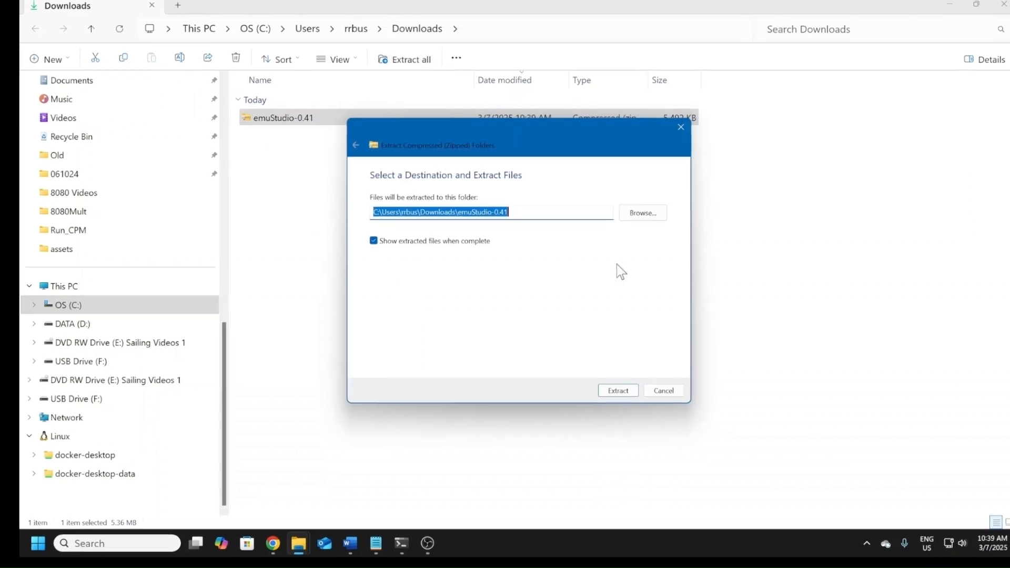
type("d:\\a\\")
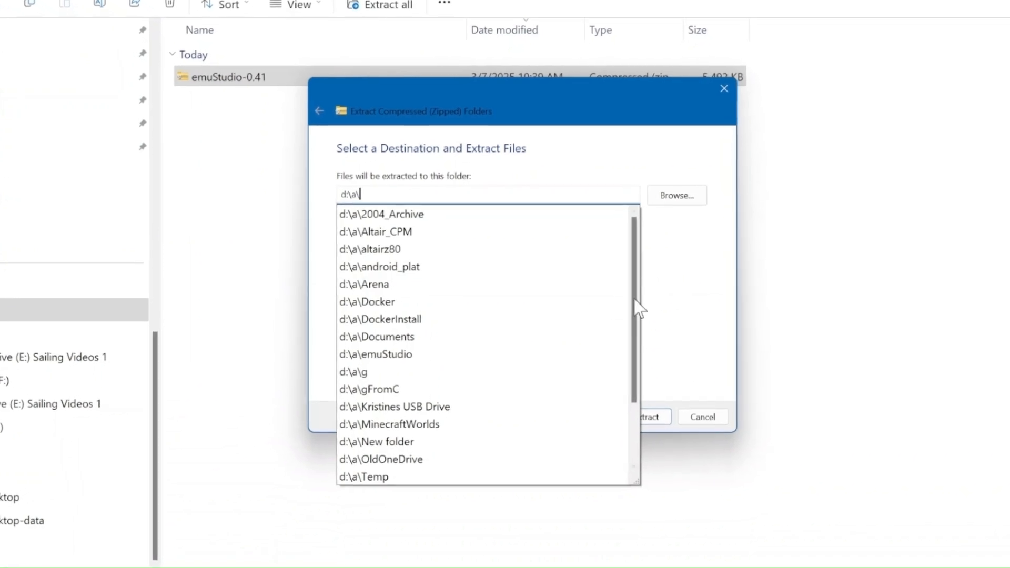
left_click(421, 230)
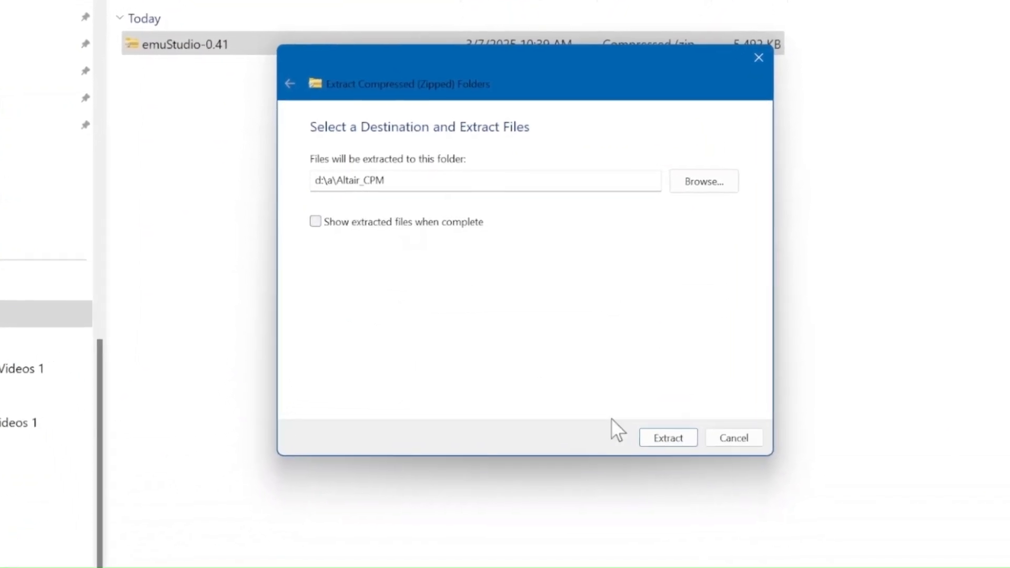
left_click(681, 443)
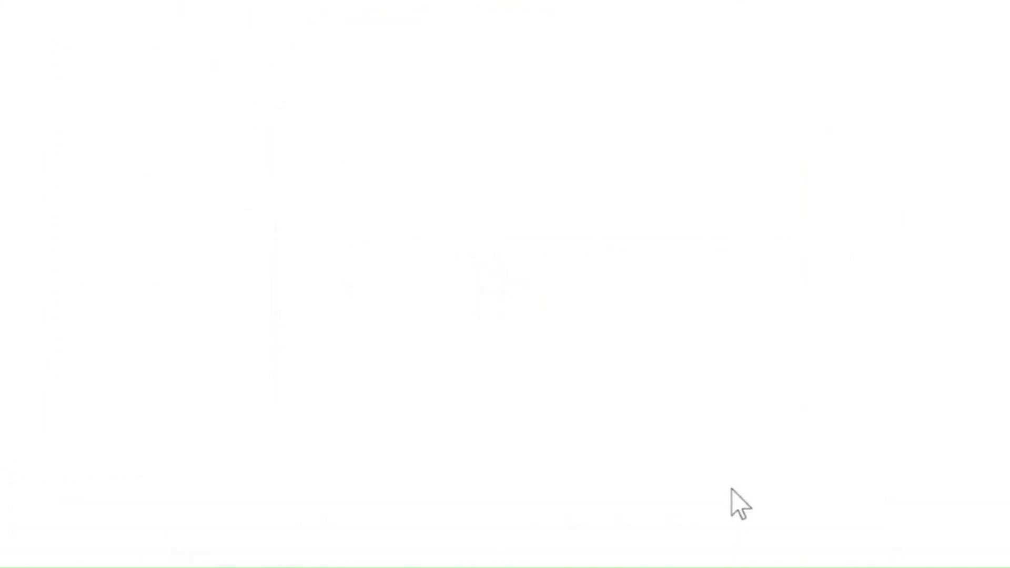
left_click(297, 126)
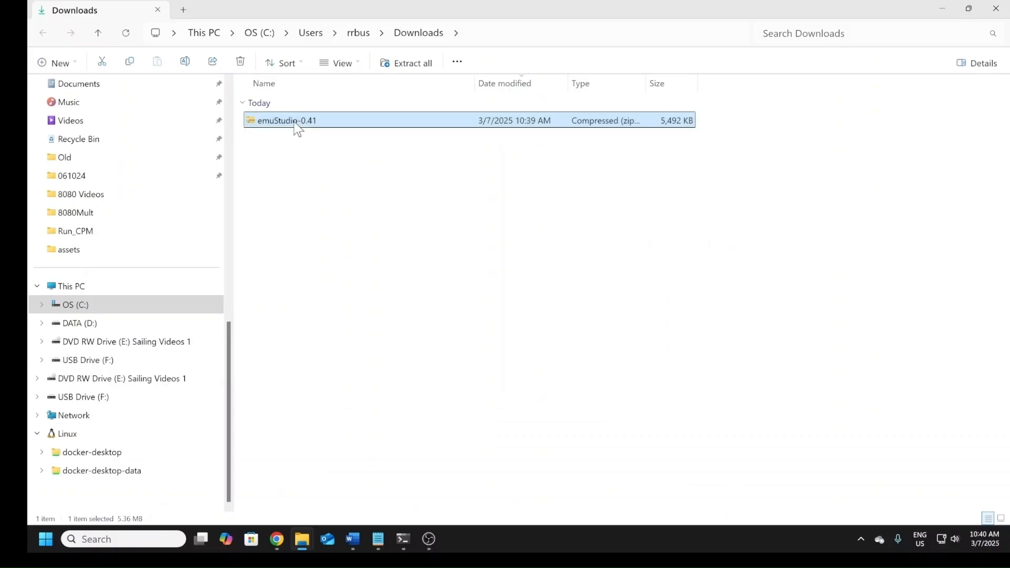
key("Delete")
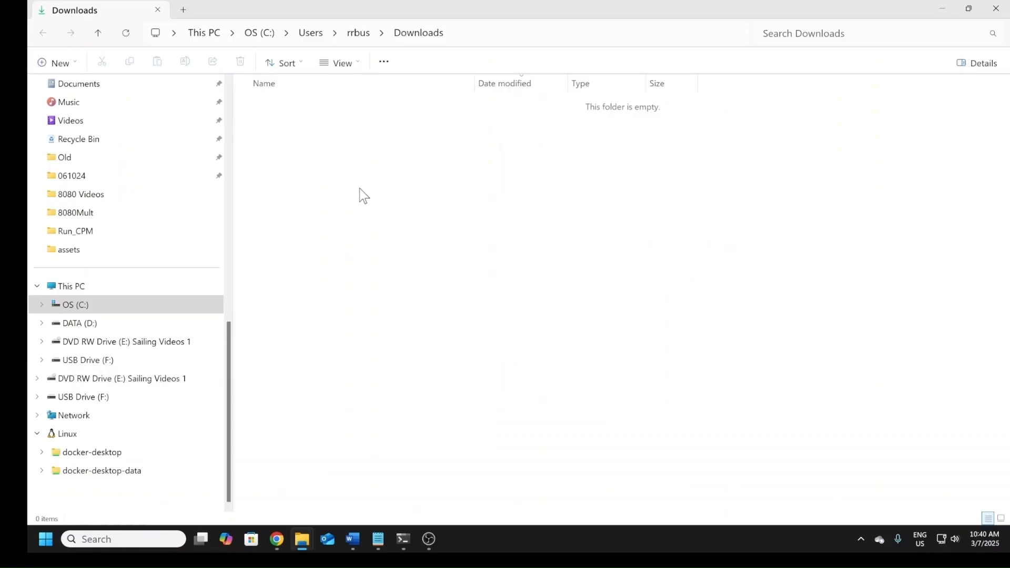
Step: Switch to the Command Prompt and list the contents of D:\a\Altair_CPM with dir
key("alt+Tab")
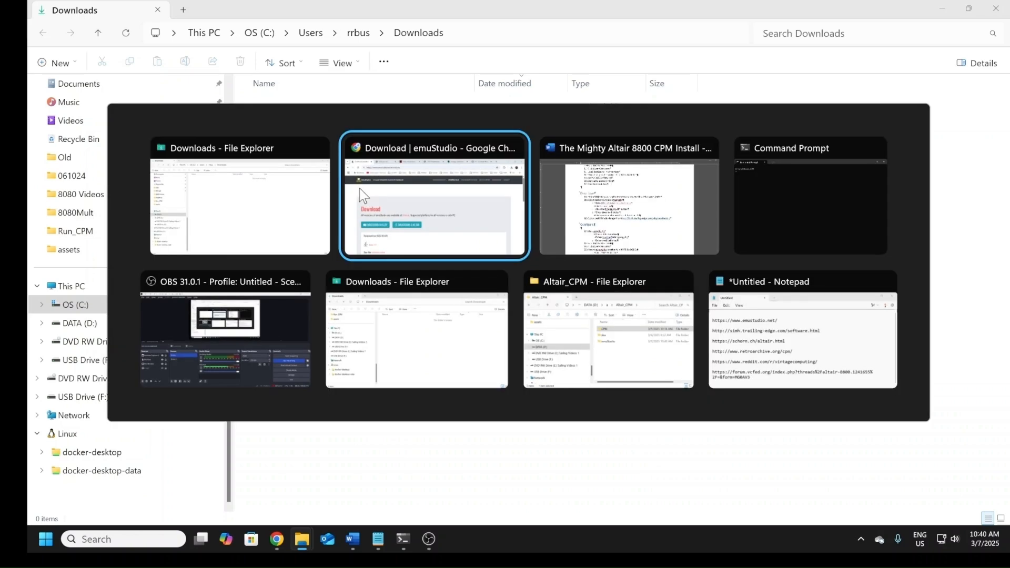
key("alt+Tab")
key("alt+Tab")
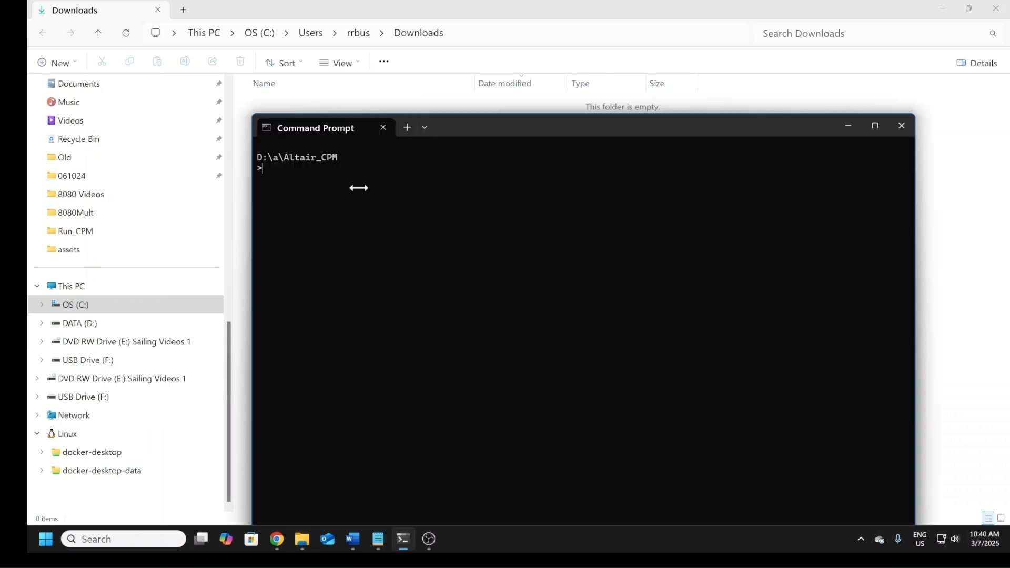
type("dir")
key("Return")
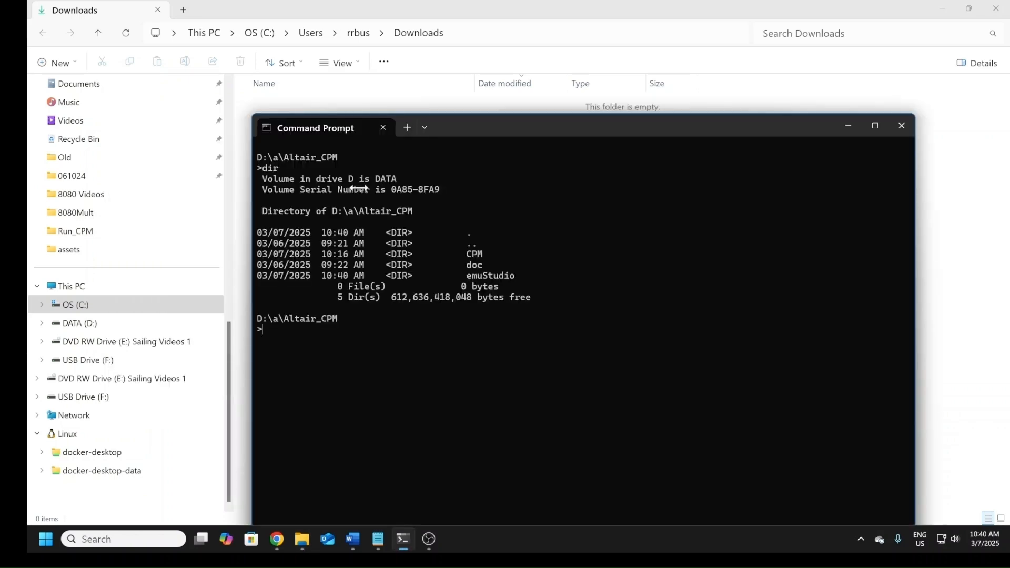
Step: Change the working directory to emuStudio and list its contents with dir
type("cd emu")
key("Tab")
key("Return")
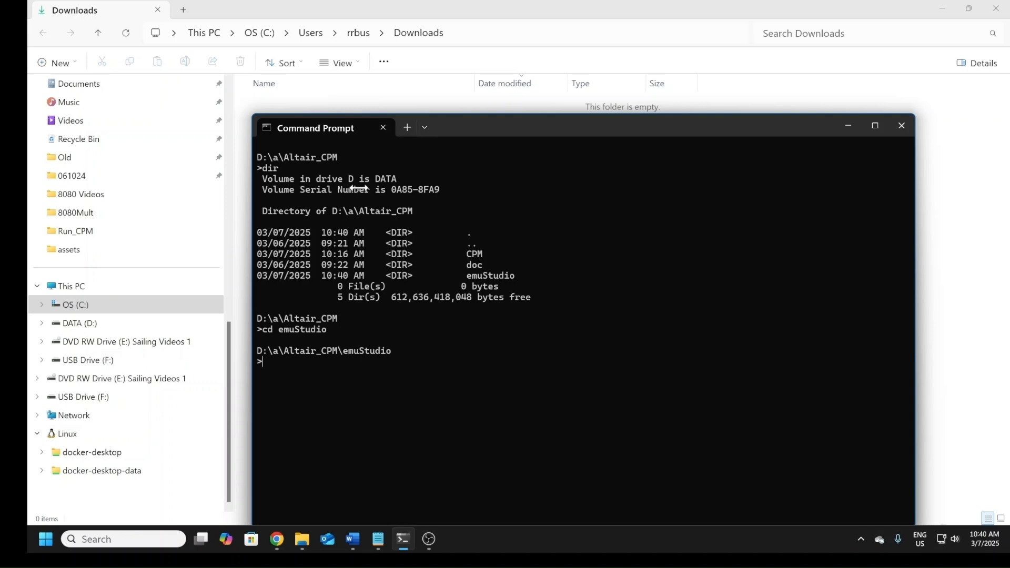
type("dir")
key("Return")
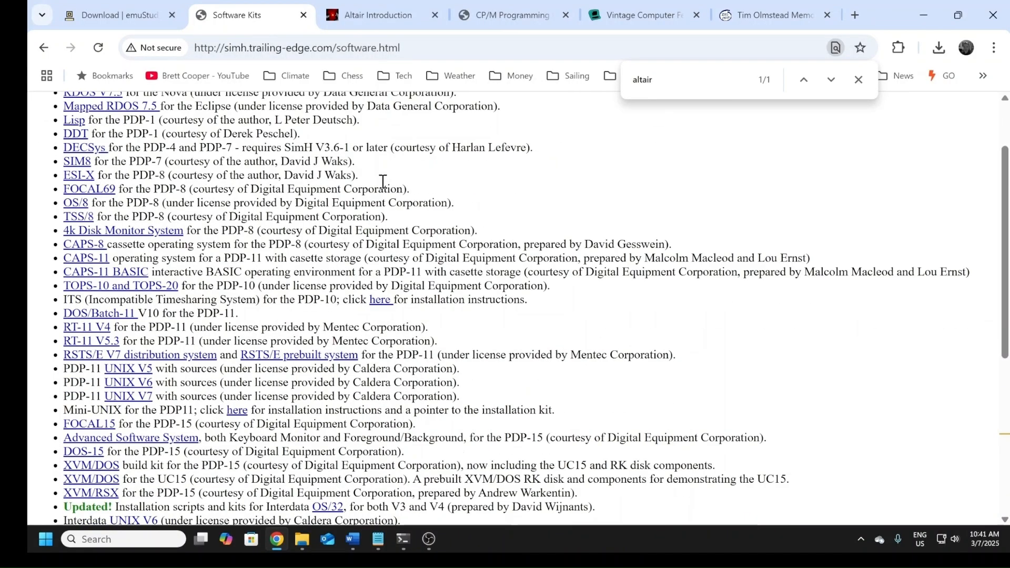
Step: Download the CP/M and DOS kit for the MITS Altair 8800 from the Software Kits page, keeping the blocked ceoaltair (3).zip
scroll(384, 182, "down", 6)
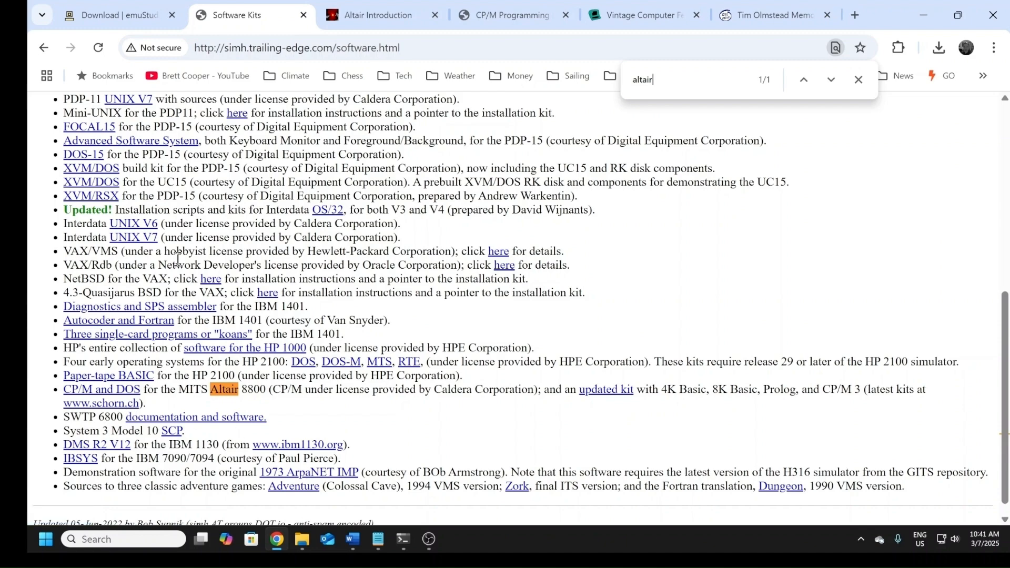
scroll(178, 258, "up", 3)
scroll(178, 258, "down", 4)
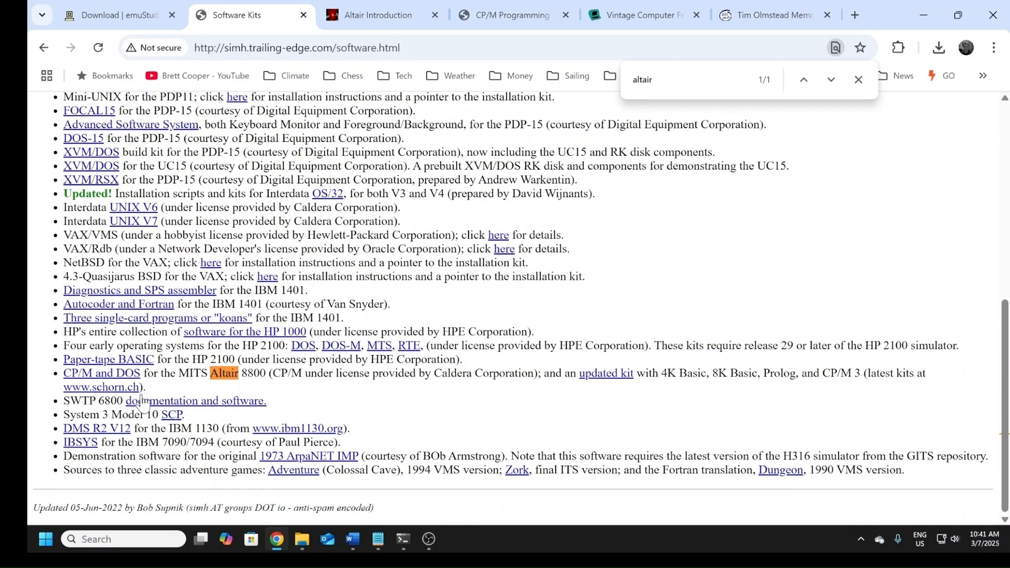
left_click(81, 375)
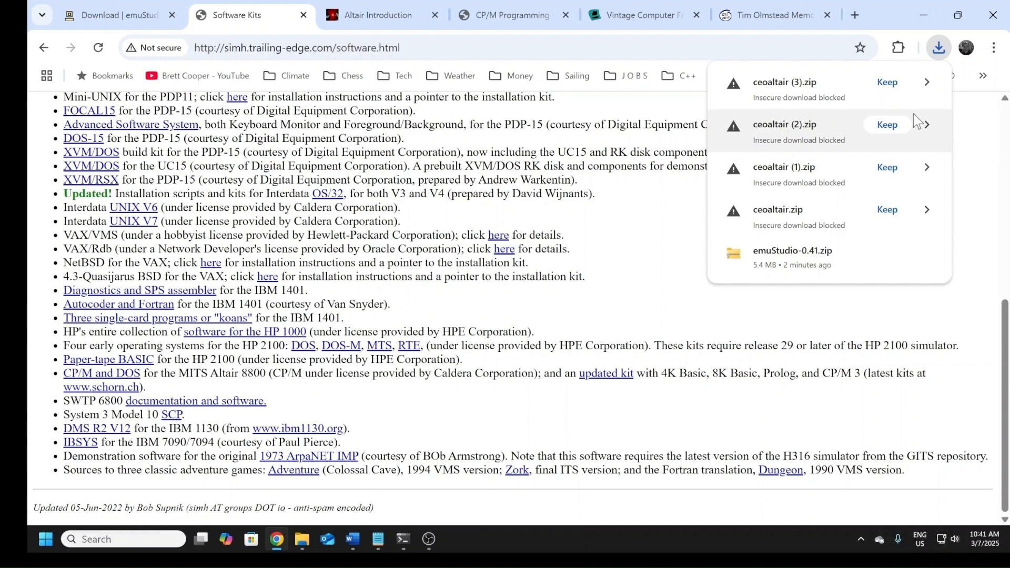
left_click(888, 82)
Step: Switch to the Downloads folder and extract the ceoaltair (3) archive to d:\a\Altair_CPM\CPM without showing the extracted files
key("alt+Tab")
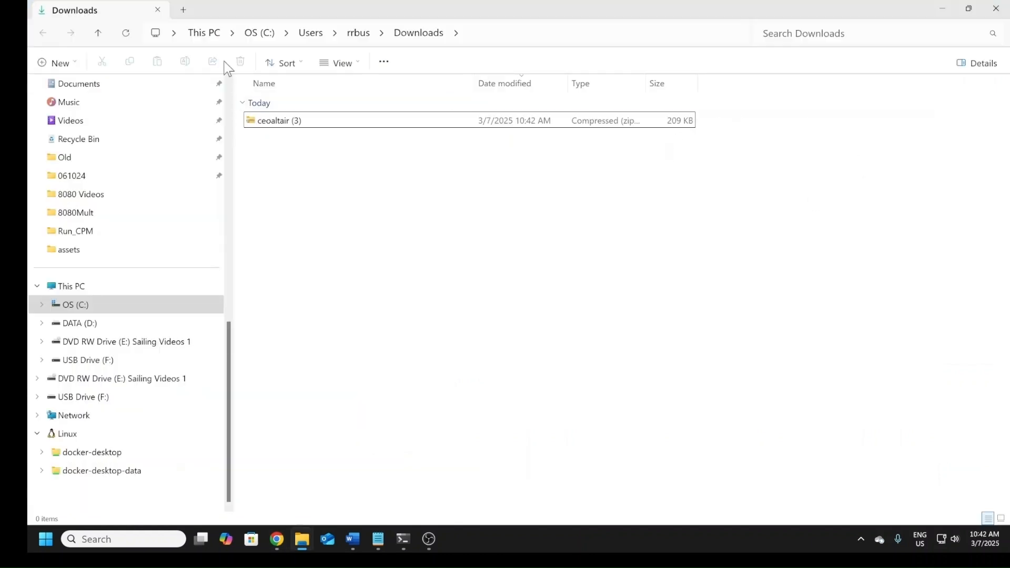
left_click(266, 121)
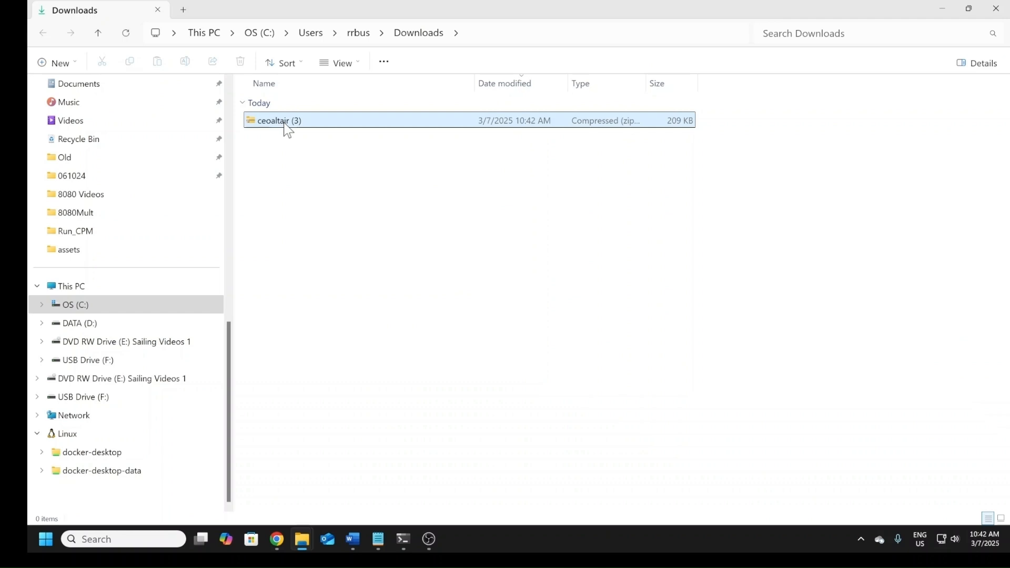
double_click(285, 126)
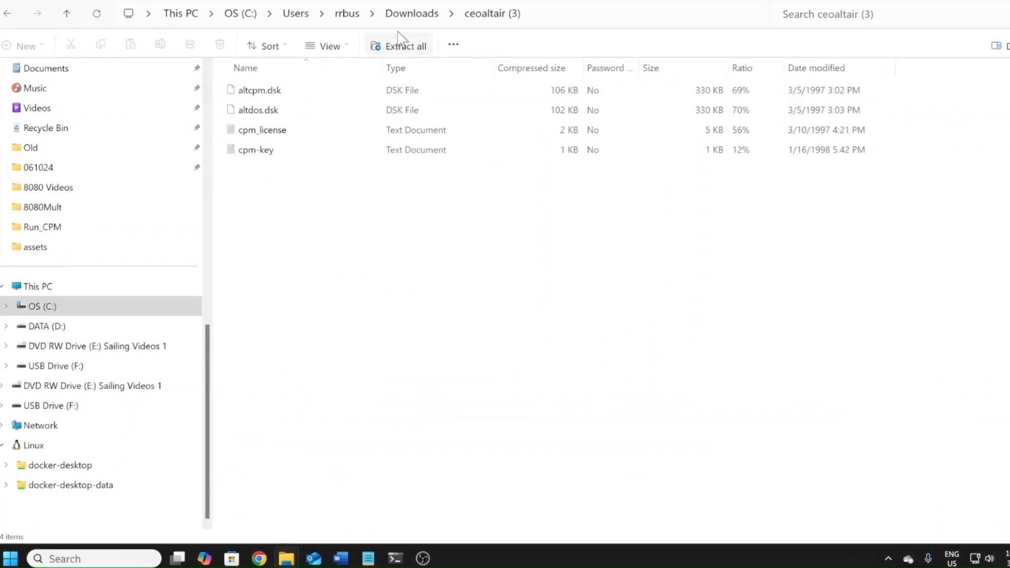
left_click(406, 55)
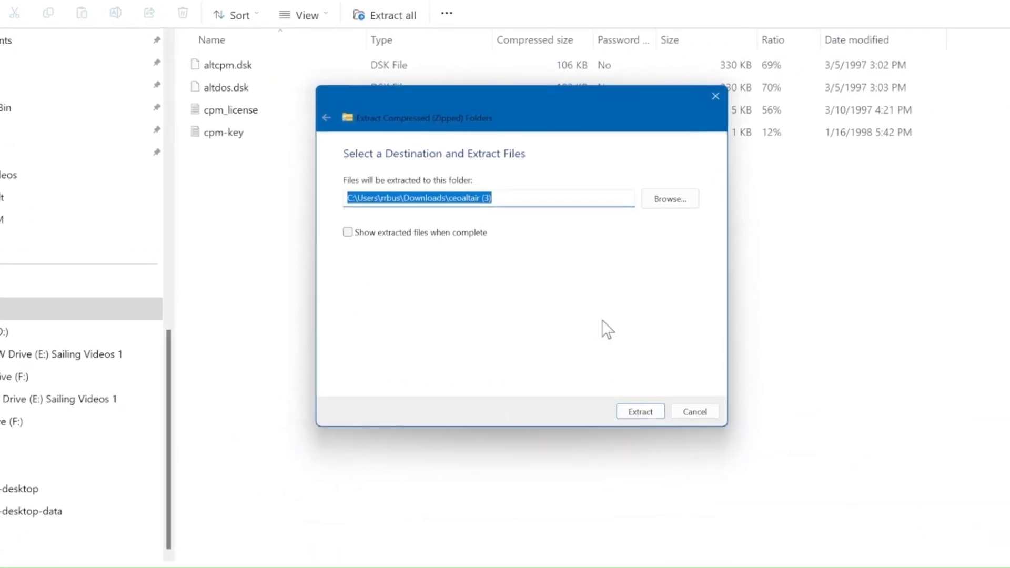
type("d:\\a")
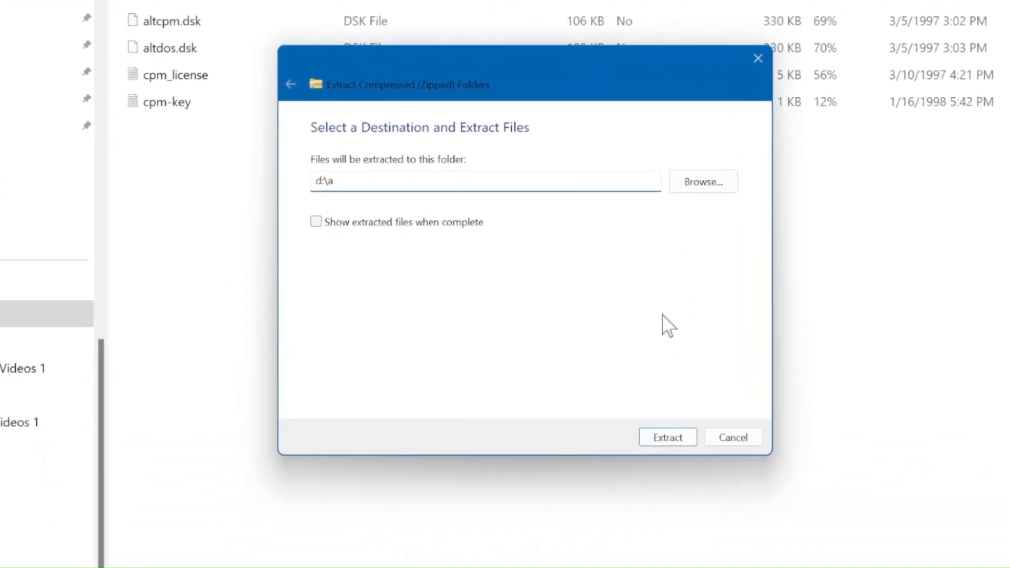
key("BackSpace")
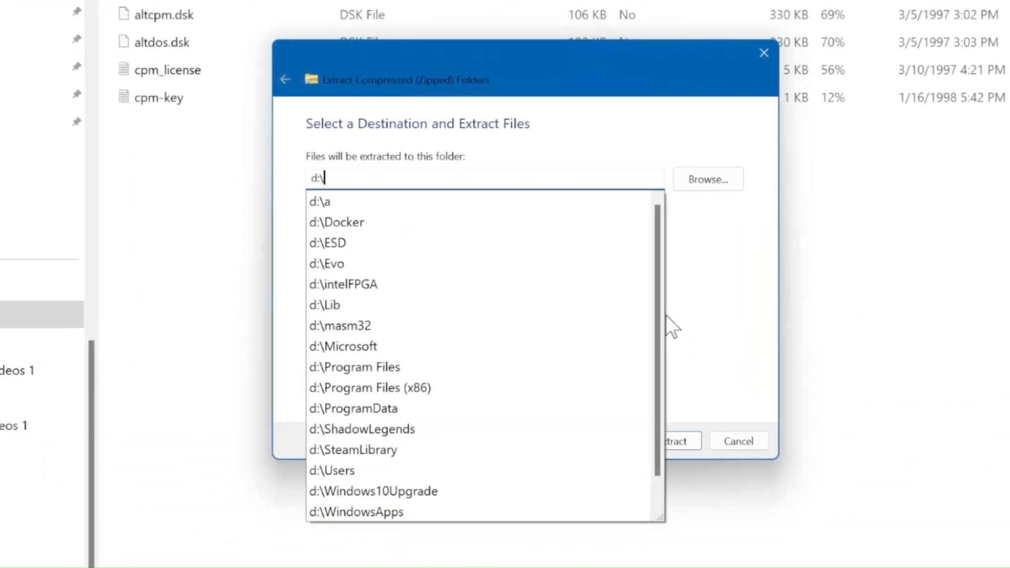
type("a\\")
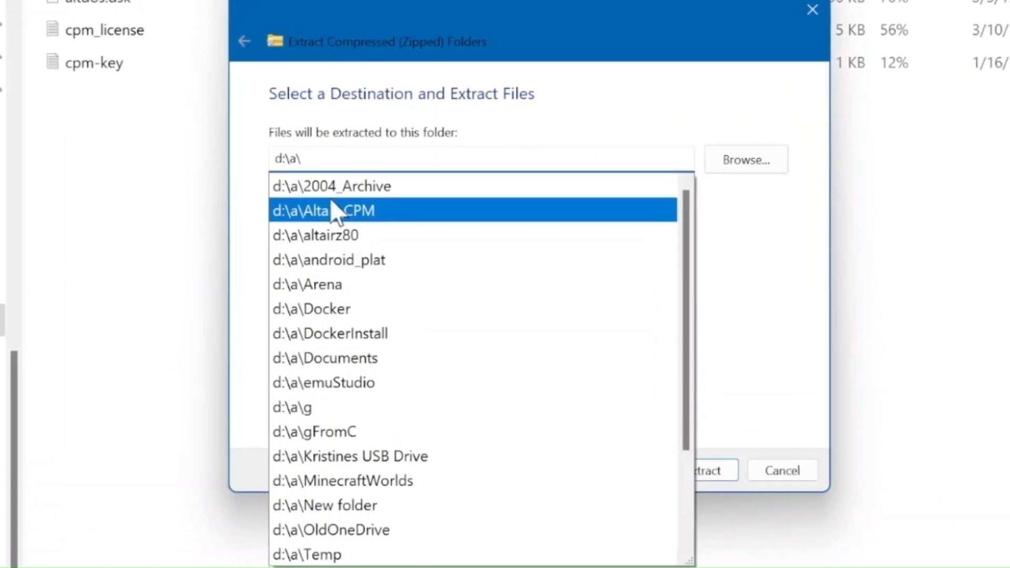
left_click(334, 210)
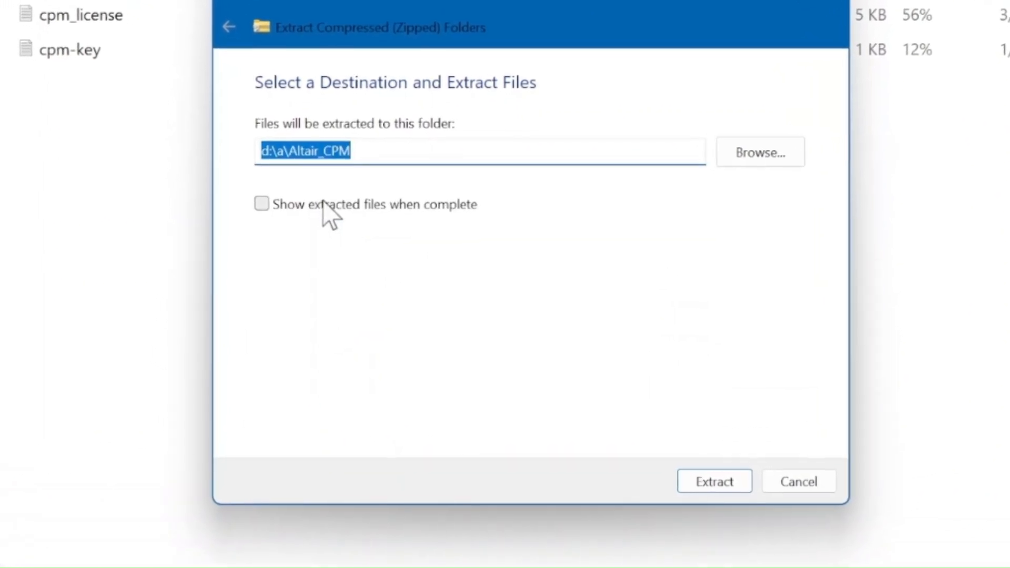
left_click(368, 152)
type("\\")
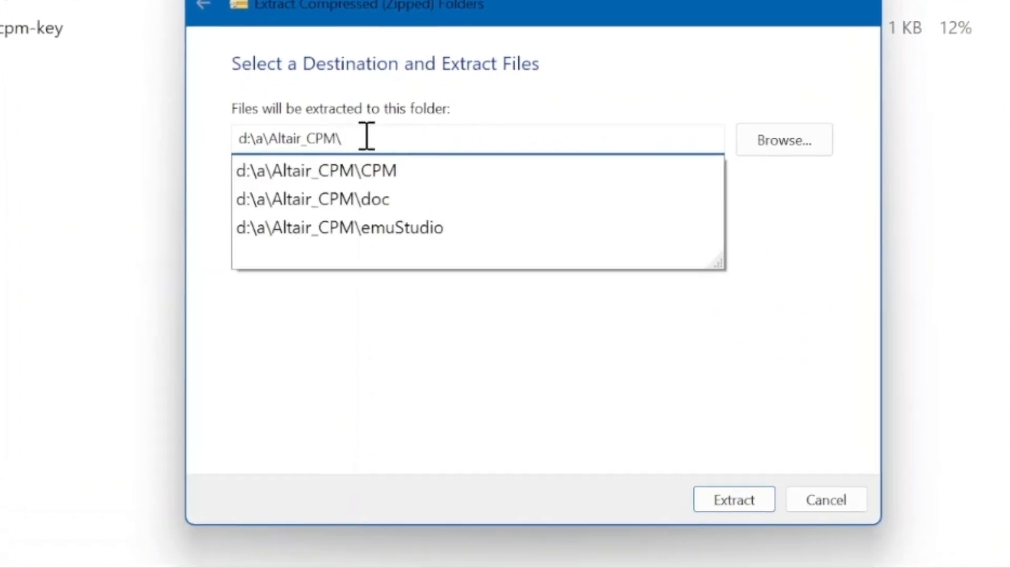
left_click(404, 176)
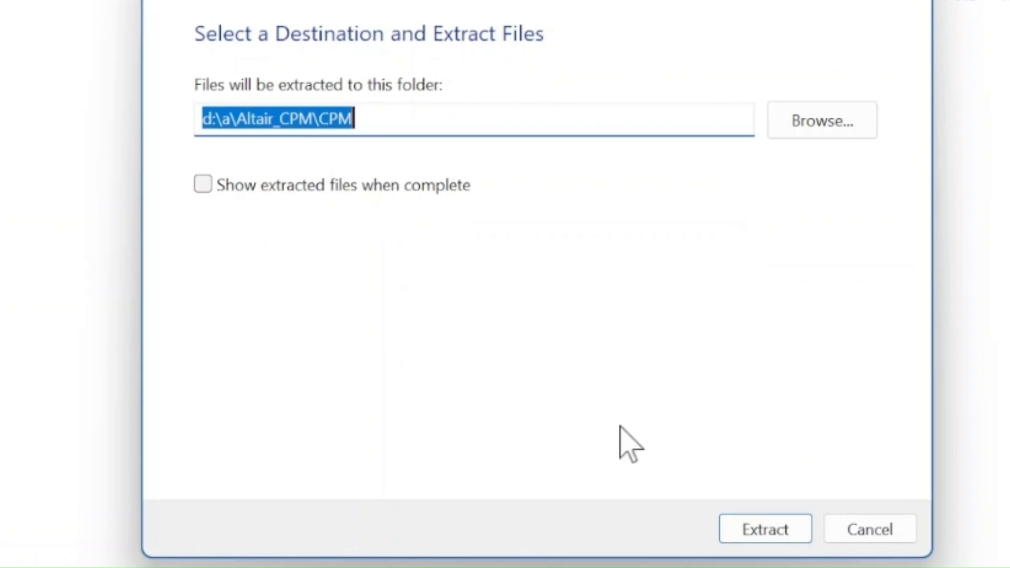
left_click(756, 529)
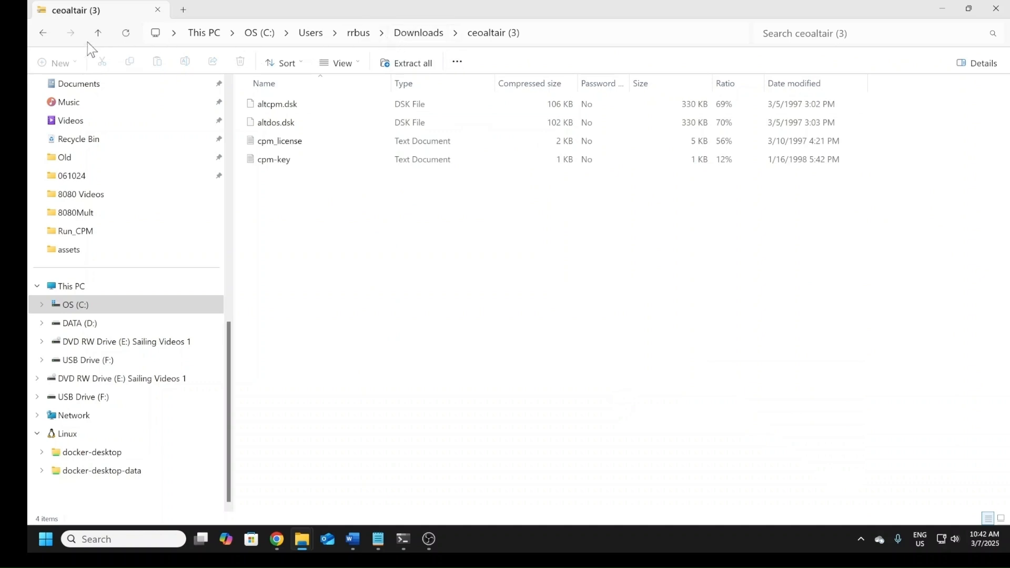
Step: Delete the ceoaltair (3) archive and the three unconfirmed .crdownload files from the Downloads folder
left_click(42, 36)
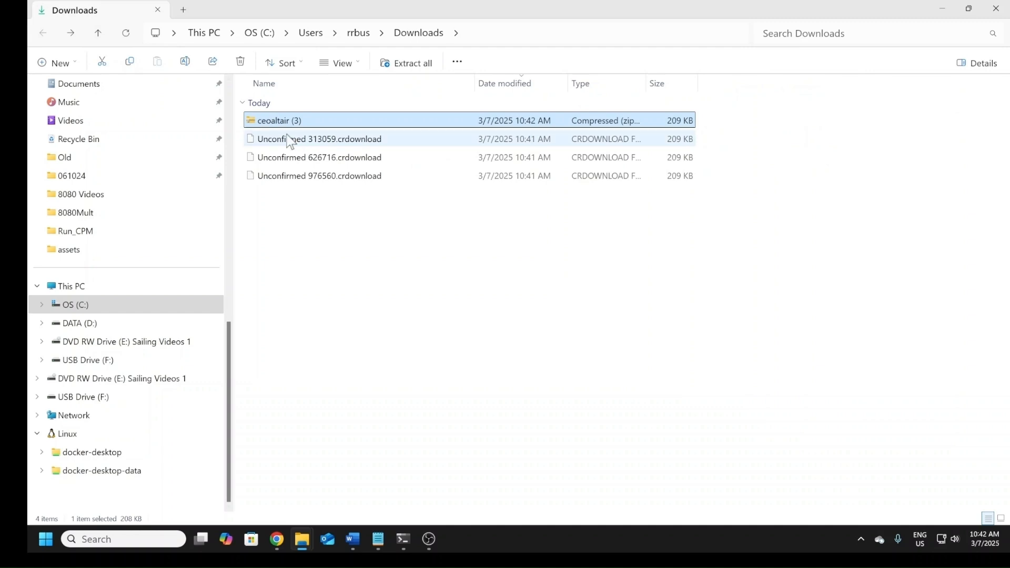
key("shift+Down")
key("shift+Down")
key("shift+Down")
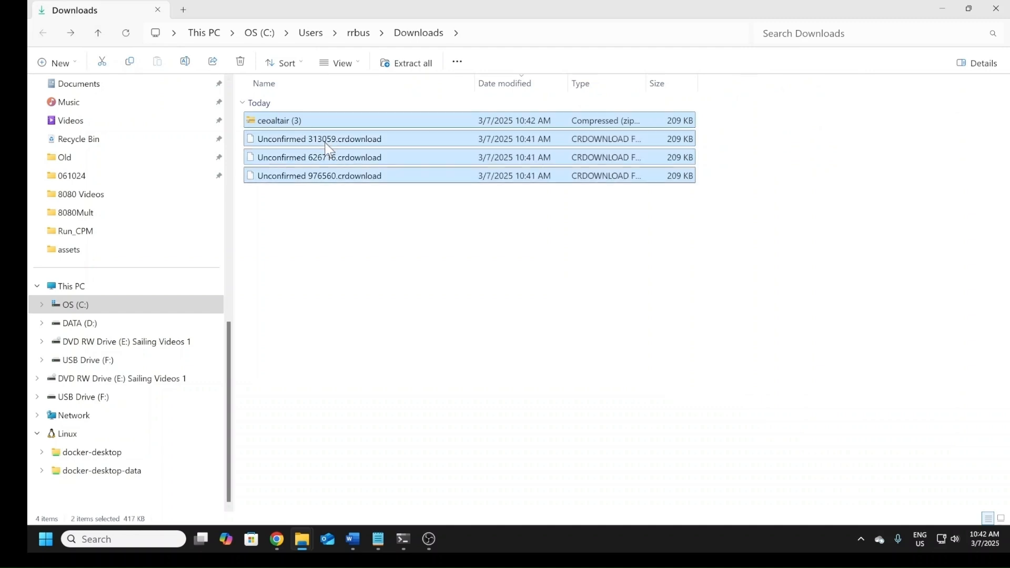
key("Delete")
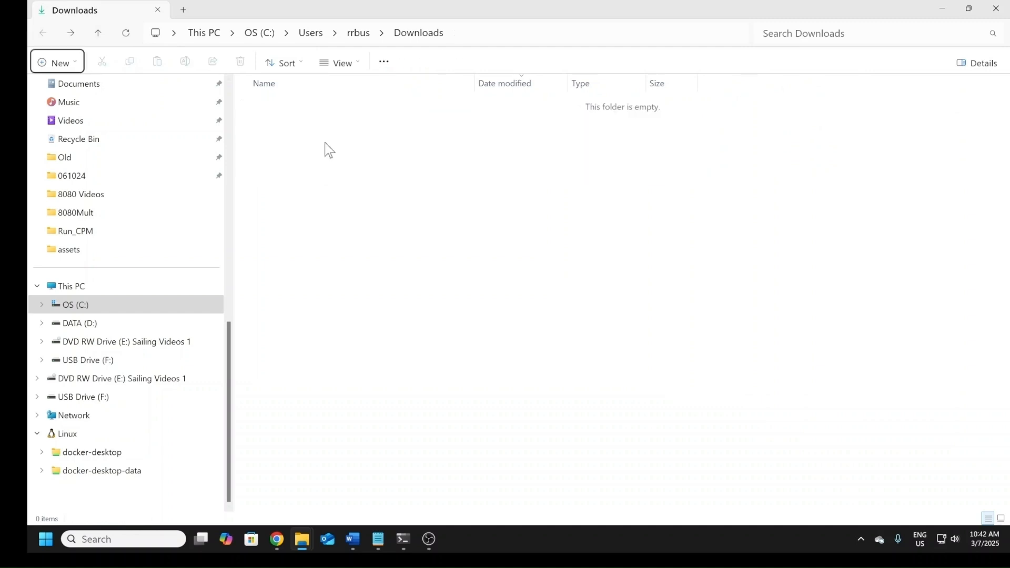
Step: Switch to the Command Prompt, go up to the Altair_CPM folder and list the contents of its cpm folder with dir
key("alt+Tab")
key("alt+Tab")
key("alt+Tab")
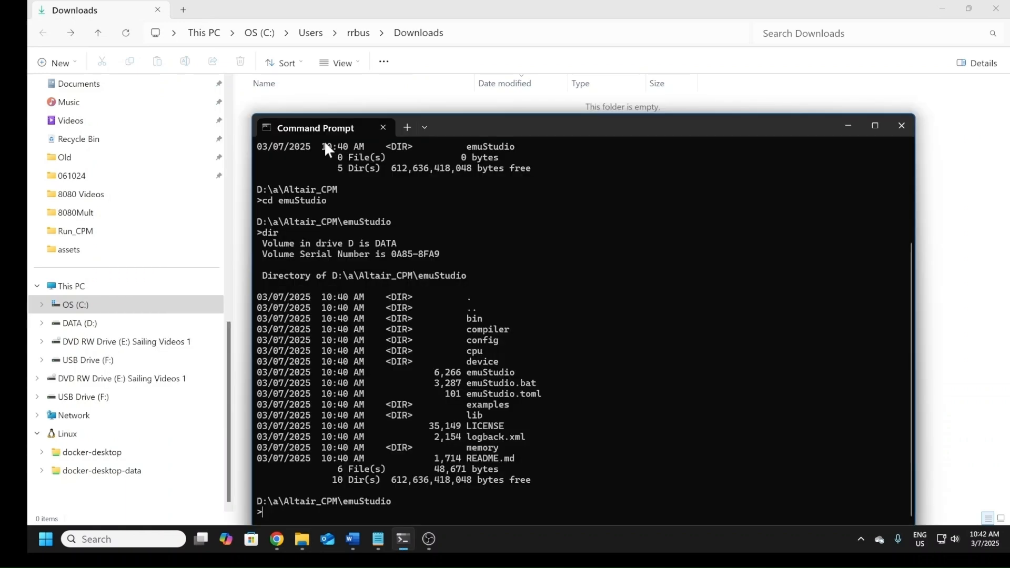
type("cd ..")
key("Return")
type("di")
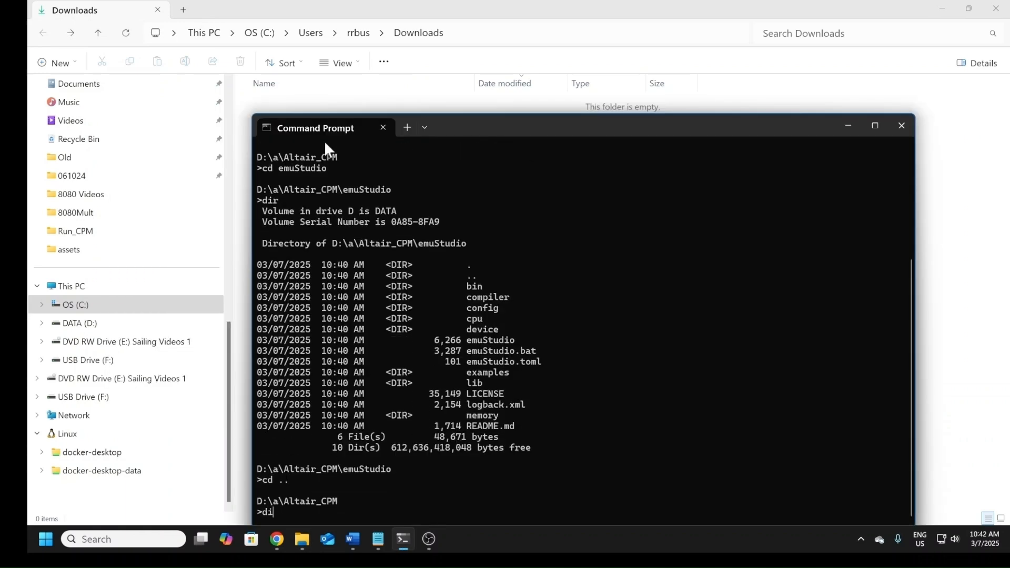
type("r cpm")
key("Return")
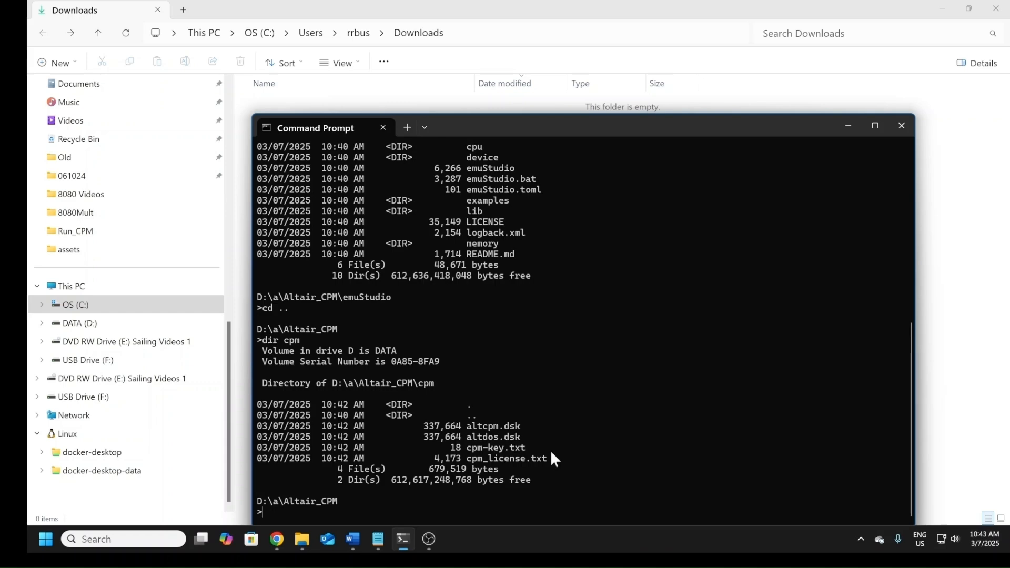
Step: Change the Command Prompt's working directory to emuStudio and launch the emulator with emuStudio.bat
key("alt+Tab")
key("alt+Tab")
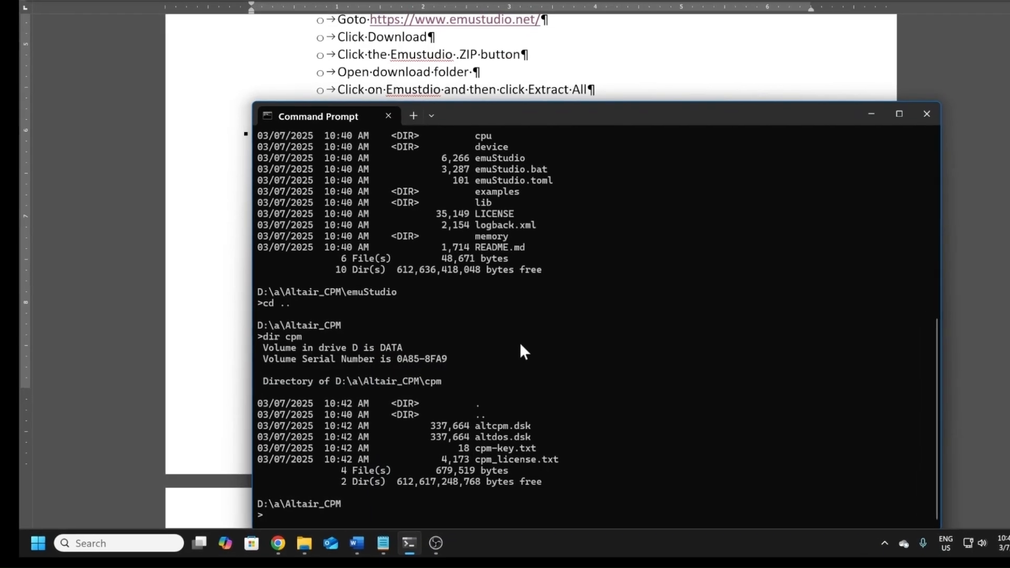
type("cd ")
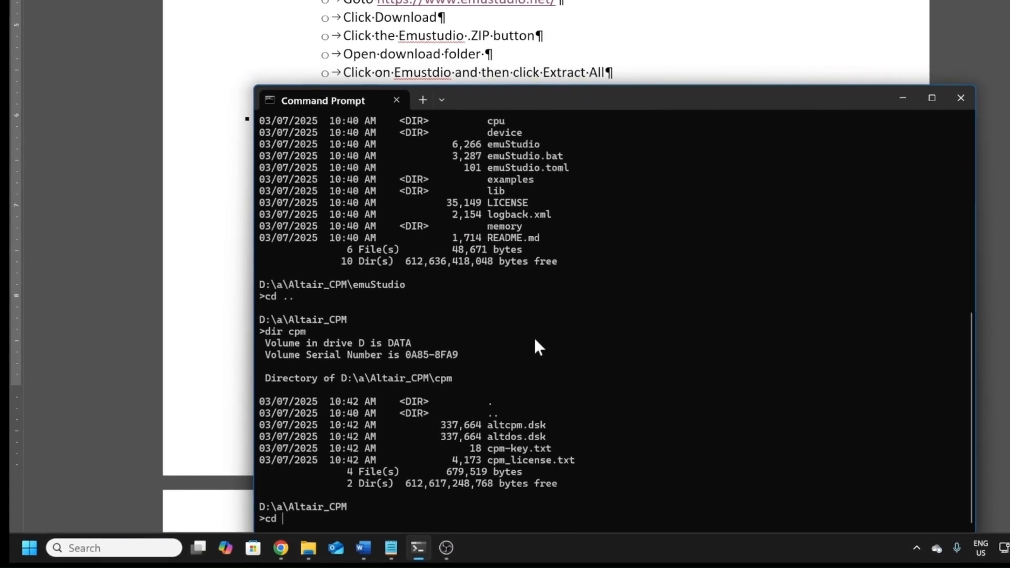
type("emuStudio")
key("Return")
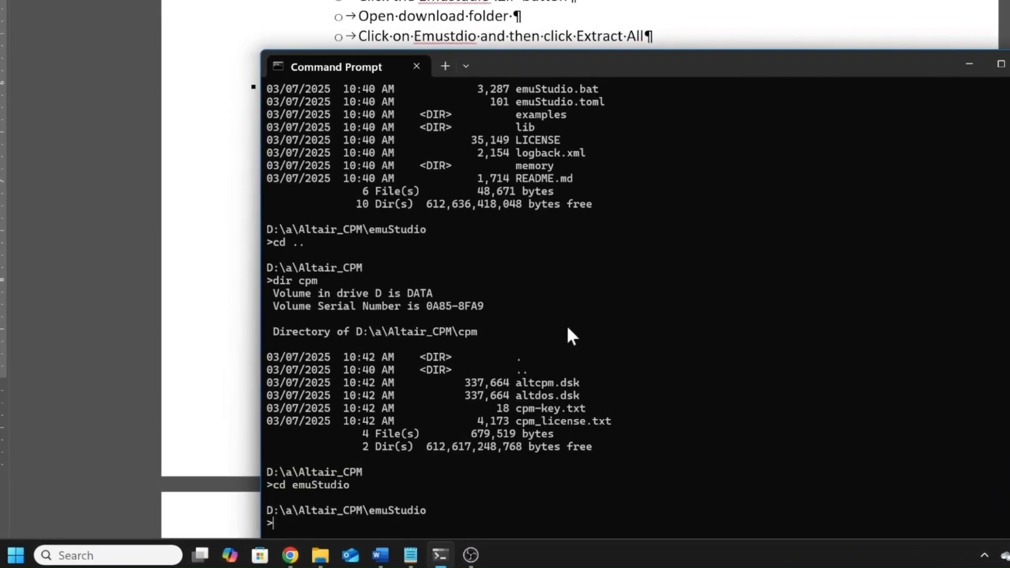
type("e")
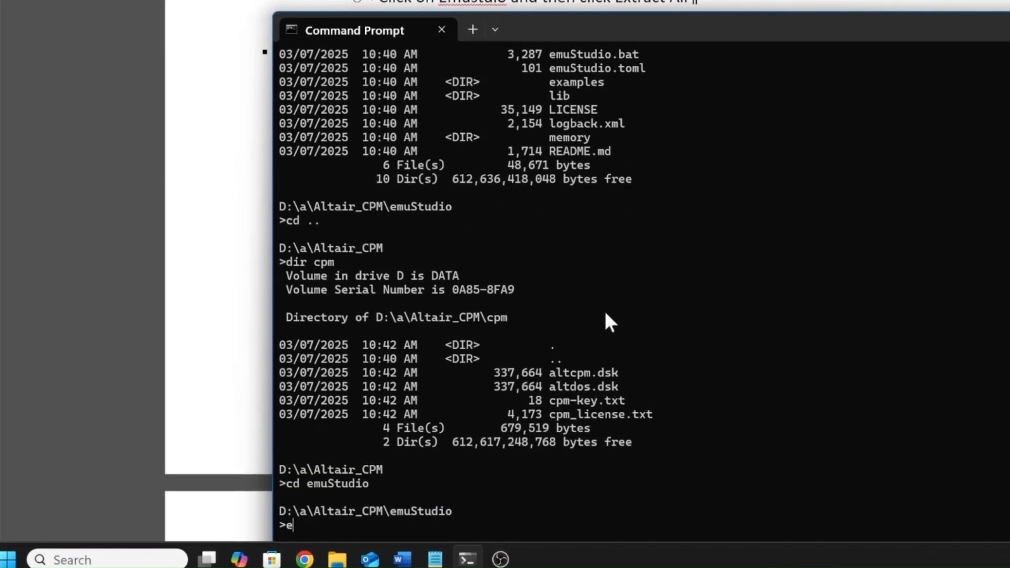
type("muS")
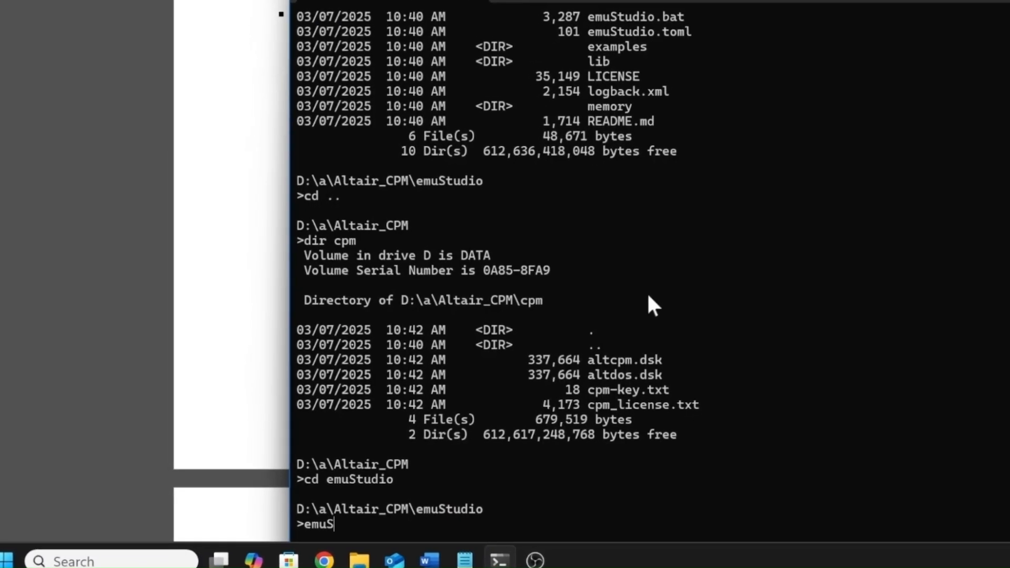
type("tudio.bat")
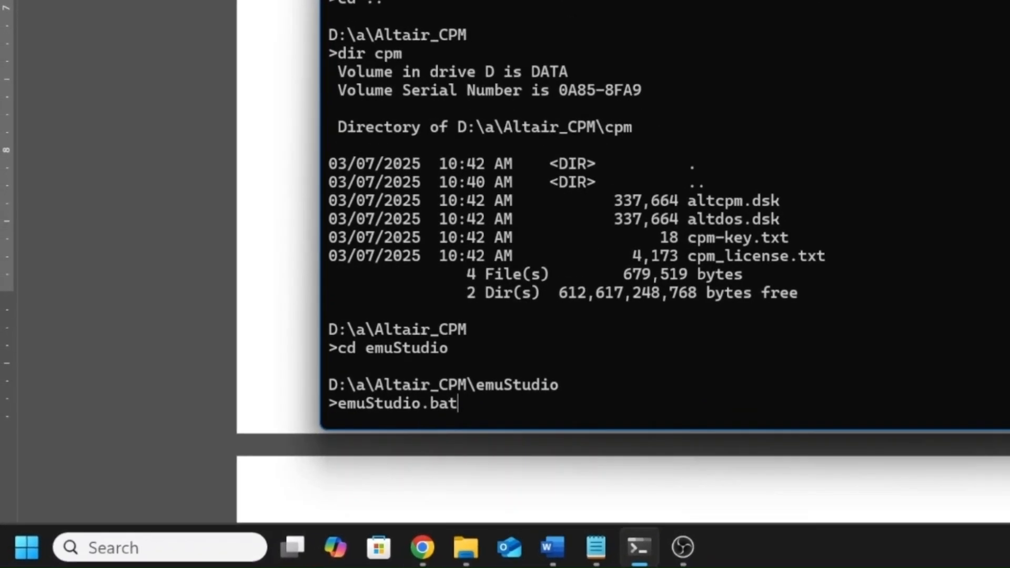
key("Return")
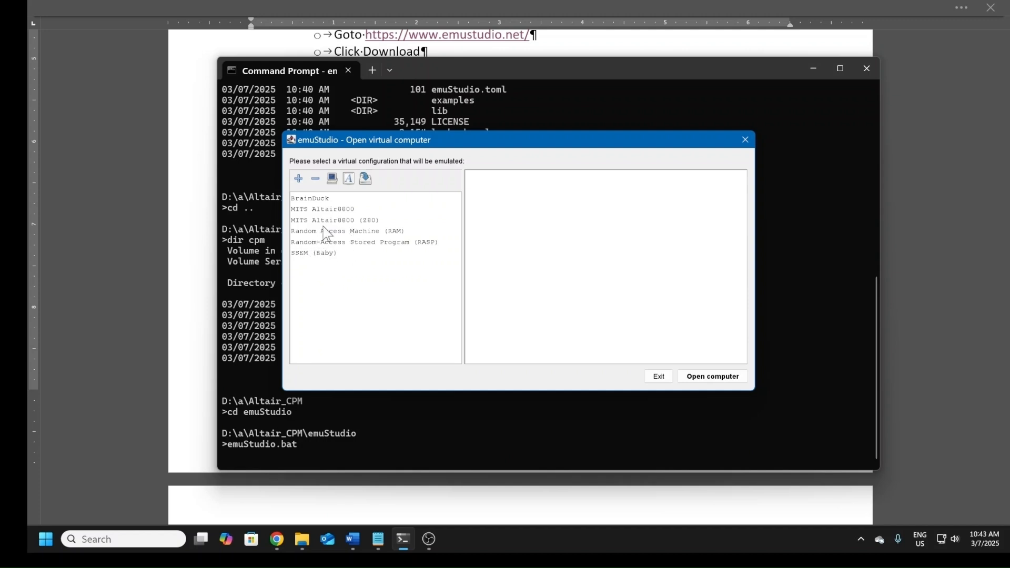
Step: Open the MITS Altair8800 virtual computer, the non-Z80 configuration, and show its Emulator view
left_click(321, 211)
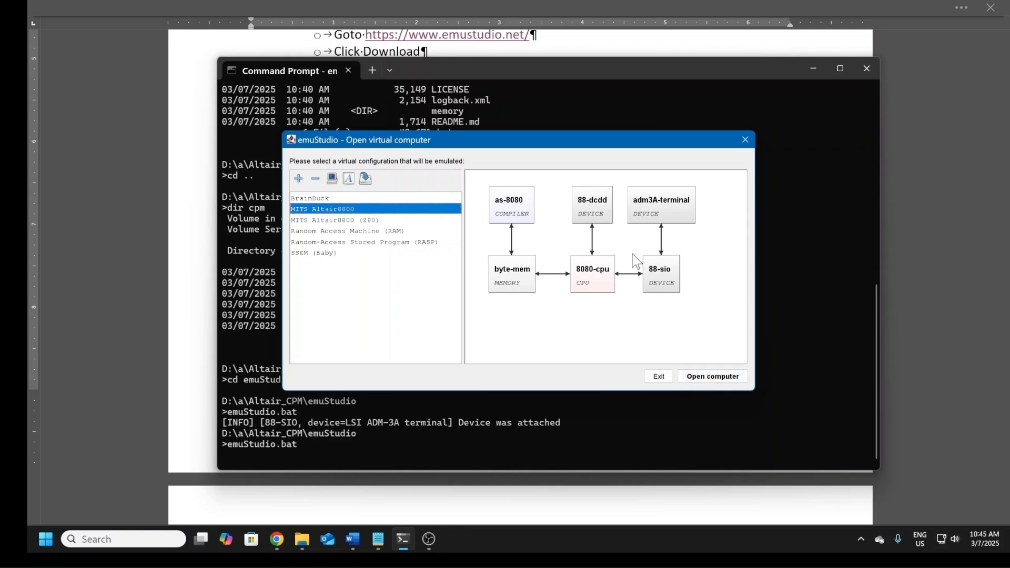
left_click(713, 376)
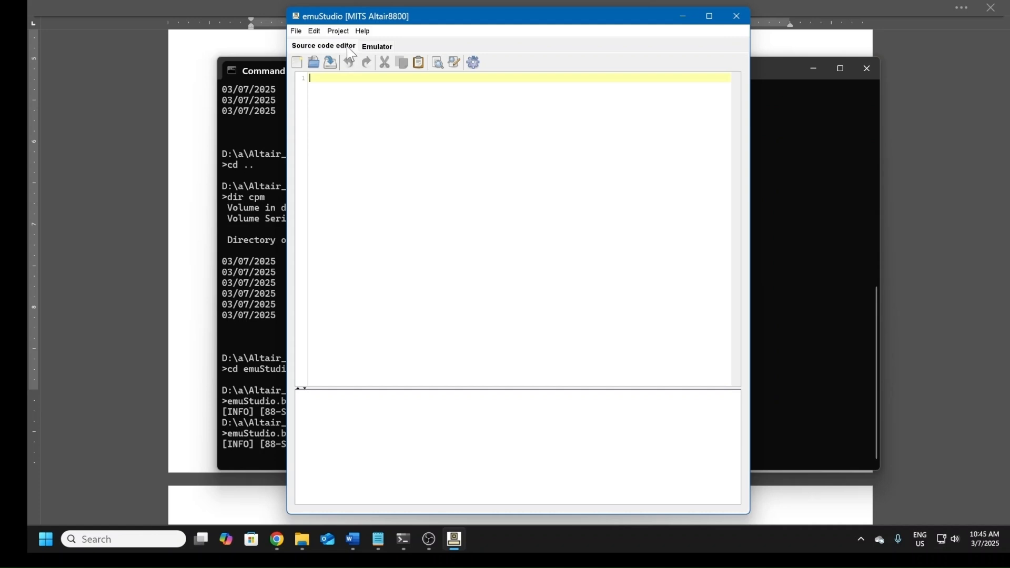
left_click(378, 47)
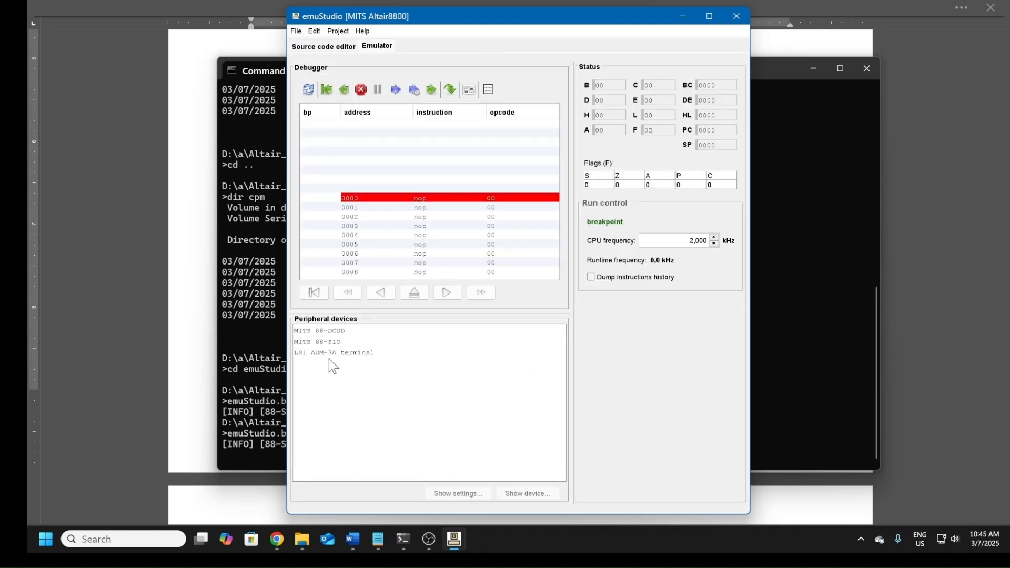
Step: Mount altcpm.dsk from the Altair_CPM\CPM folder on drive A of the MITS 88-DCDD and save the drive settings
left_click(322, 331)
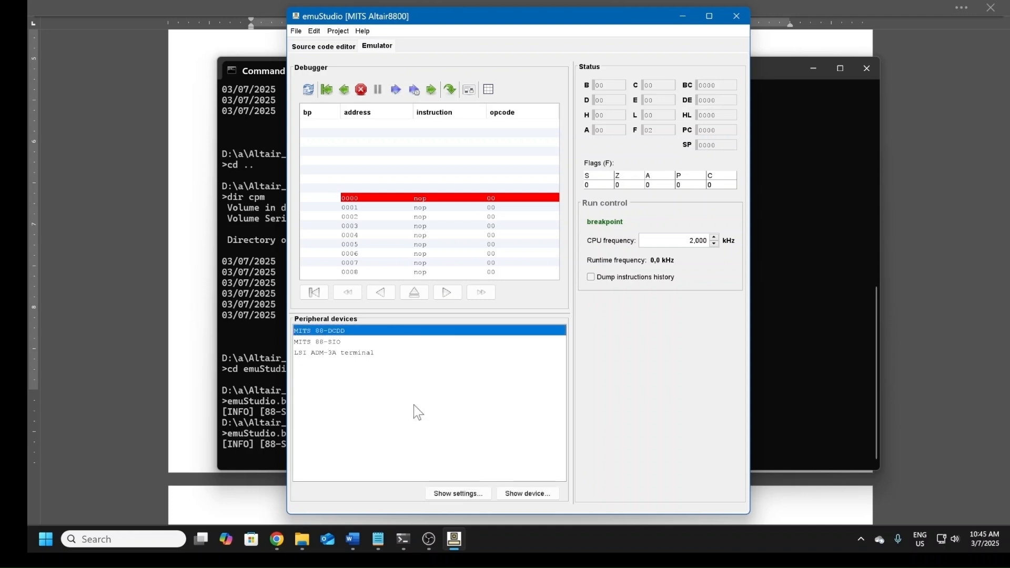
left_click(458, 494)
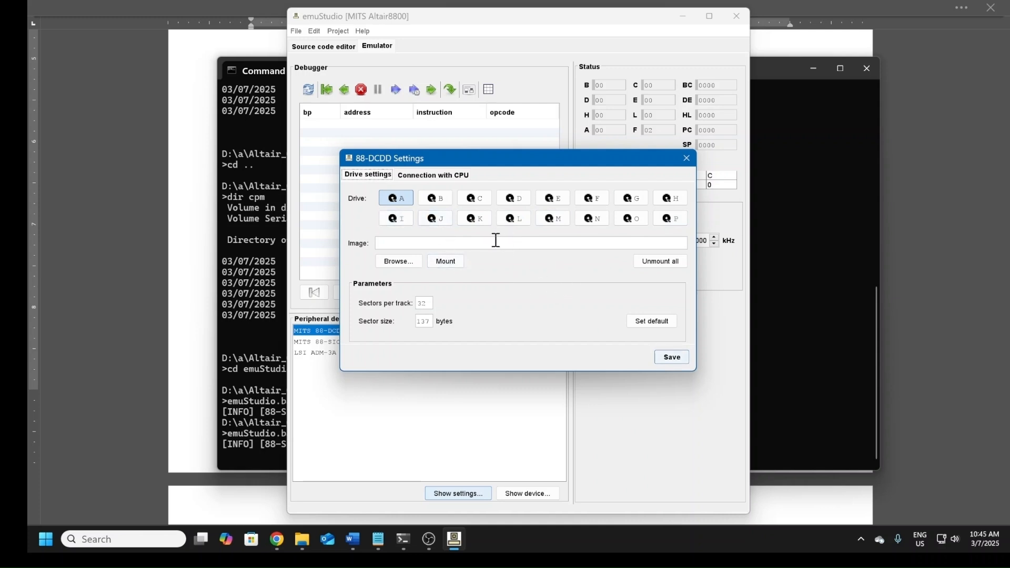
left_click(396, 199)
left_click(389, 265)
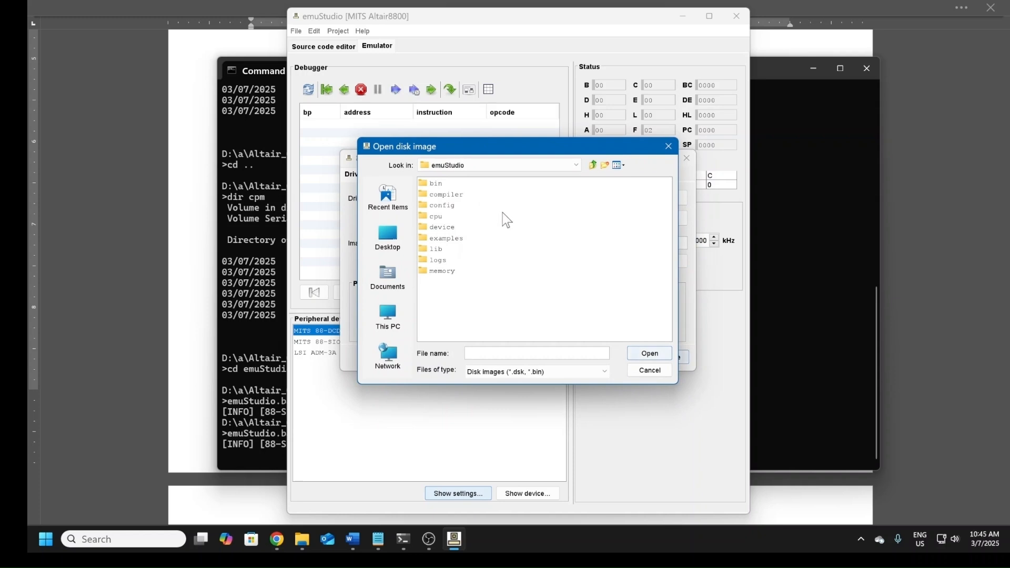
left_click(595, 165)
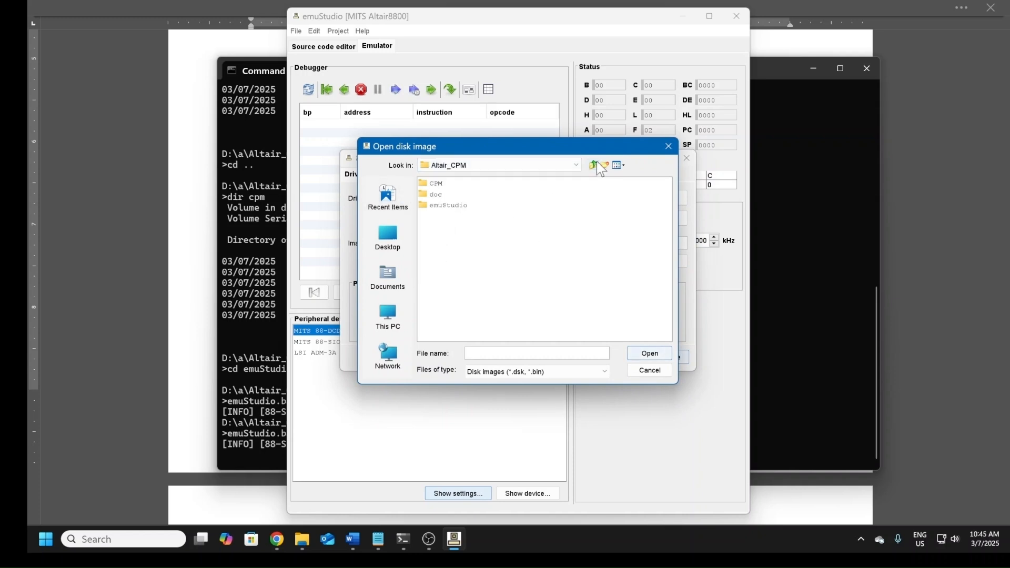
double_click(435, 184)
left_click(457, 183)
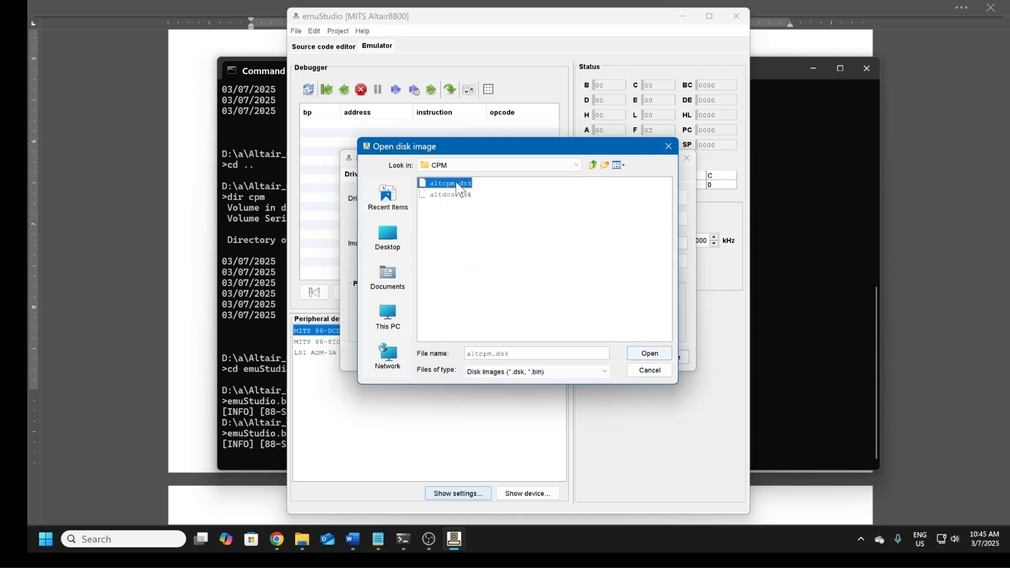
left_click(650, 353)
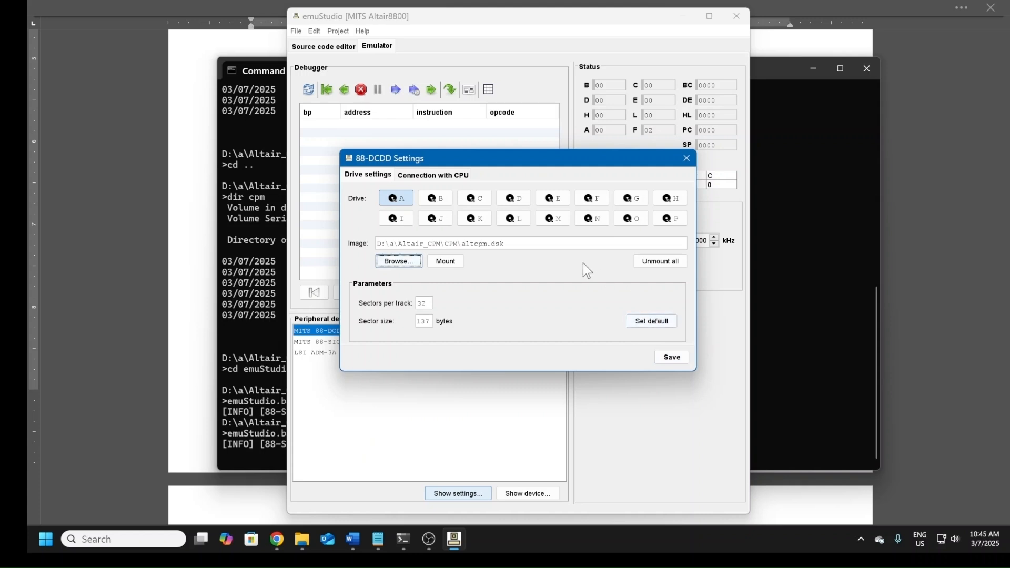
left_click(457, 263)
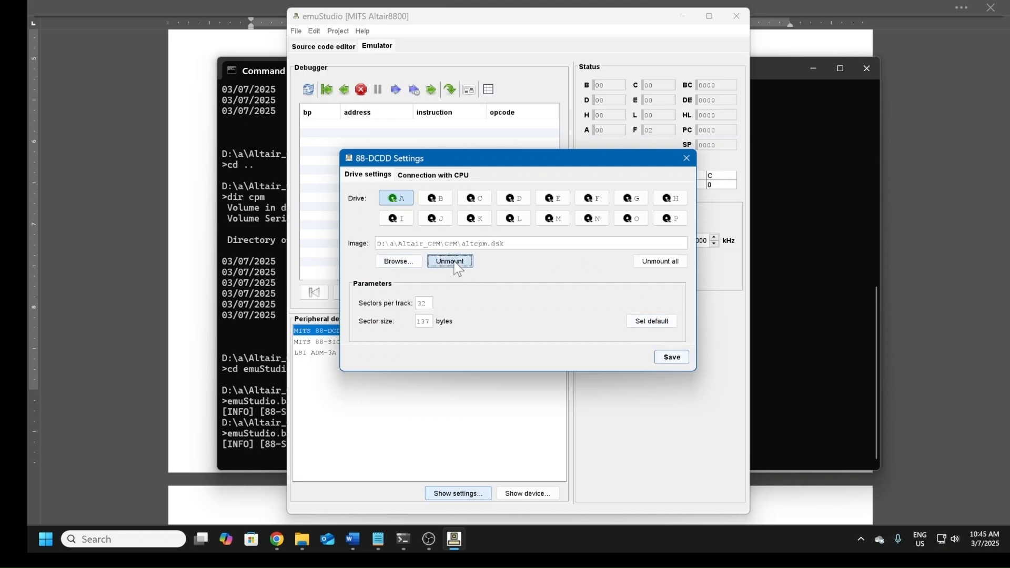
left_click(672, 358)
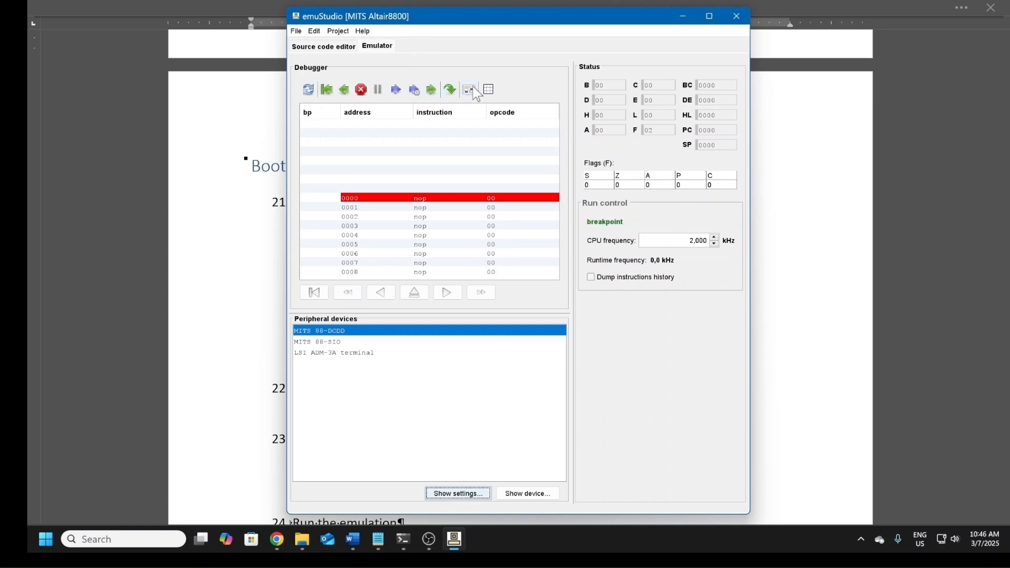
Step: Load the boot image dbl.bin from examples\altair8800\boot into the operating memory at address 0ff00h
left_click(489, 91)
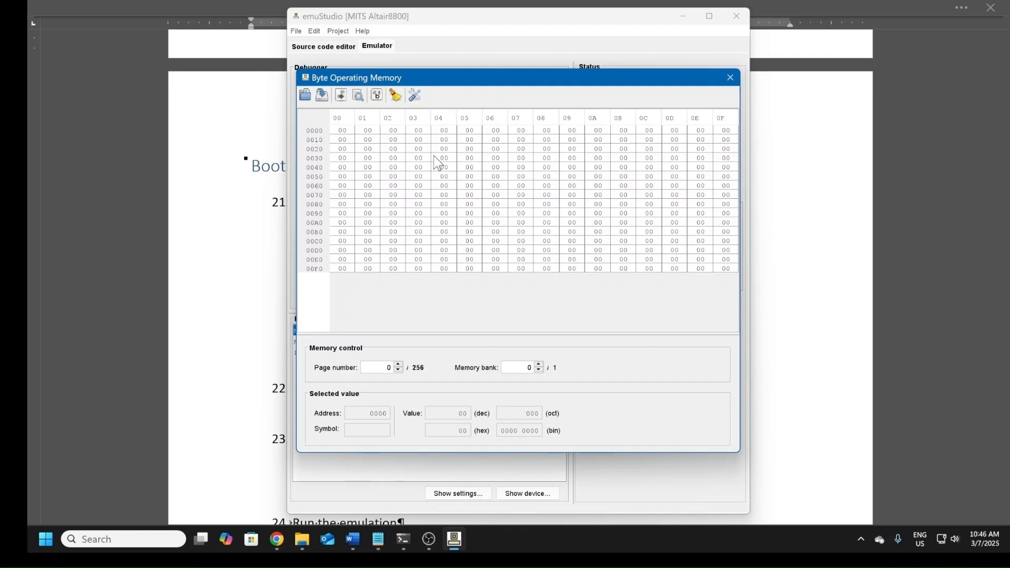
left_click(306, 98)
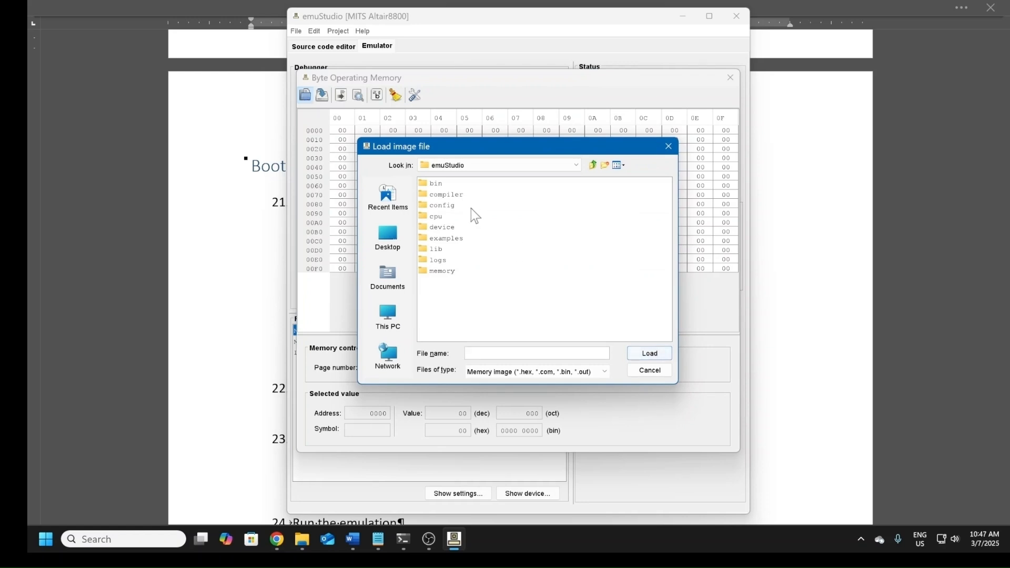
double_click(453, 238)
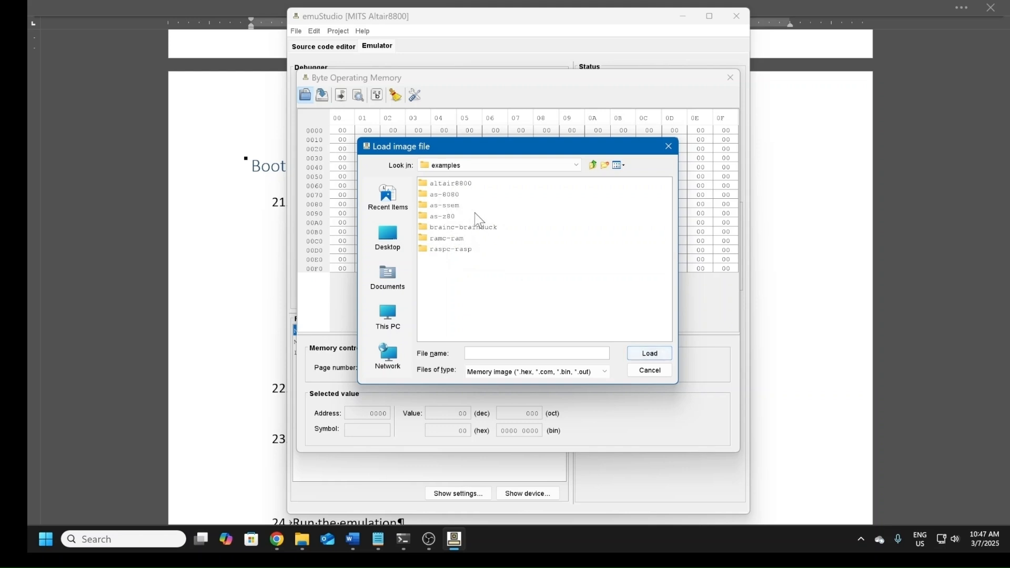
left_click(448, 188)
double_click(425, 188)
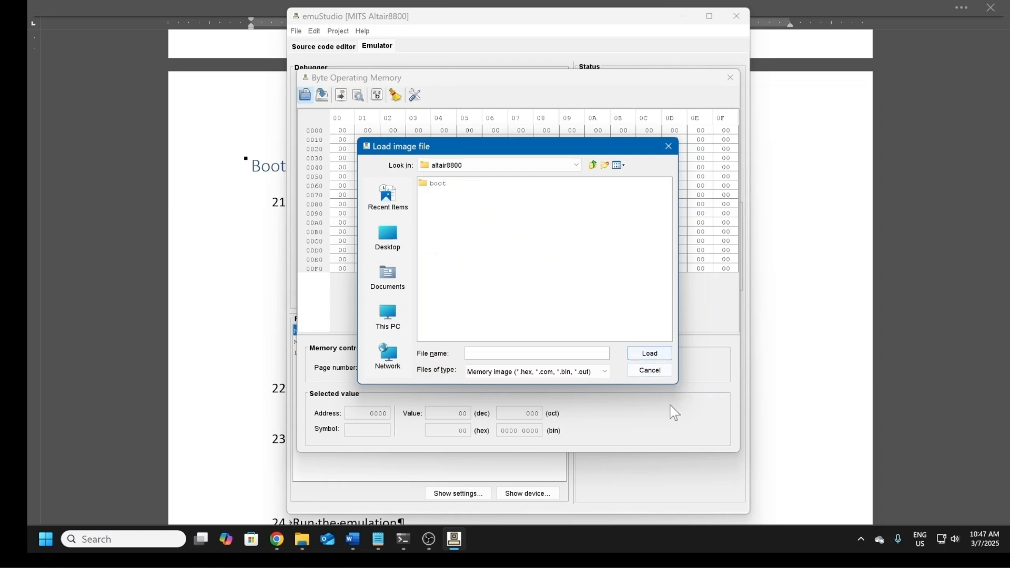
double_click(439, 183)
left_click(457, 185)
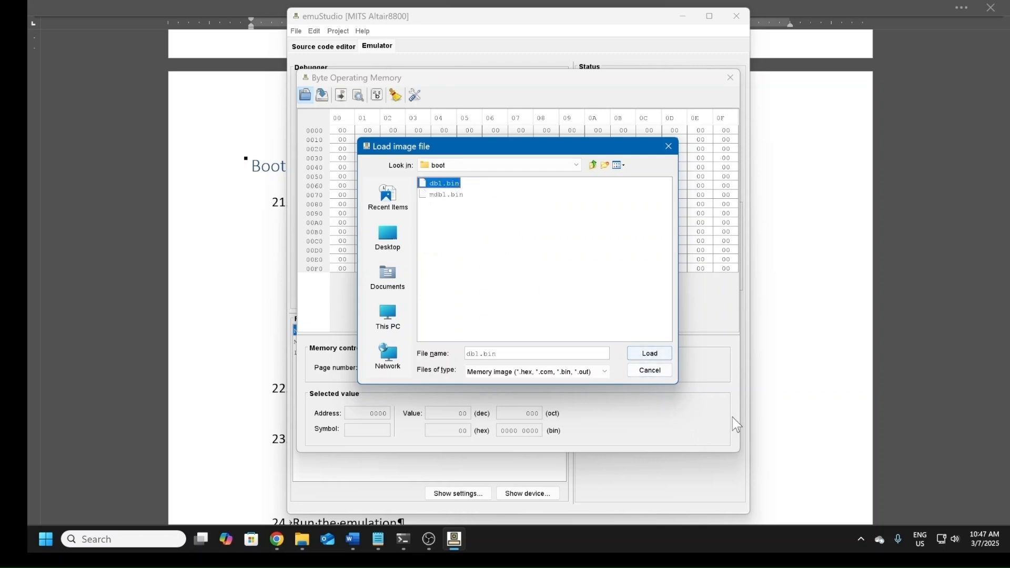
left_click(643, 357)
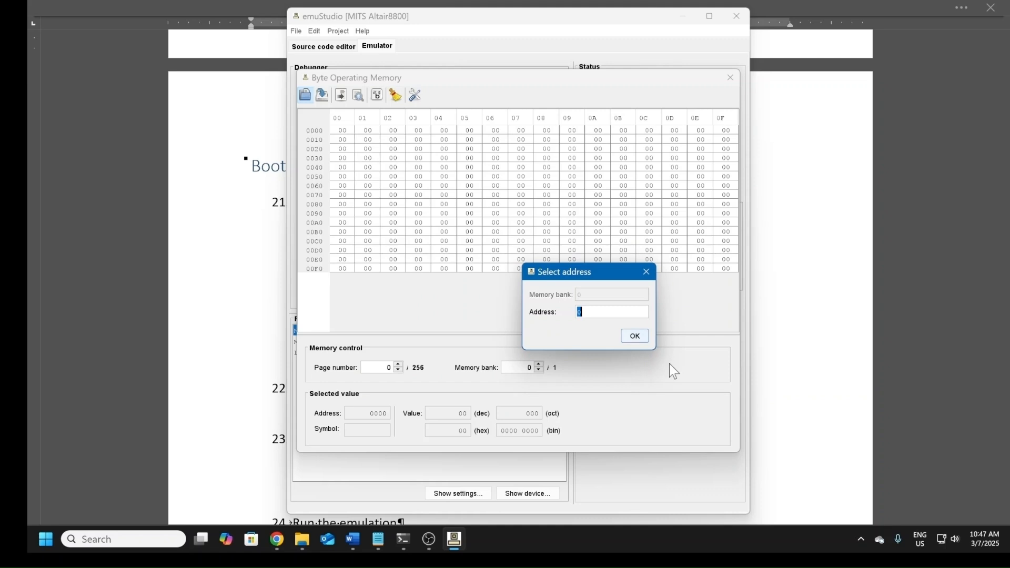
type("0ff00h")
left_click(635, 337)
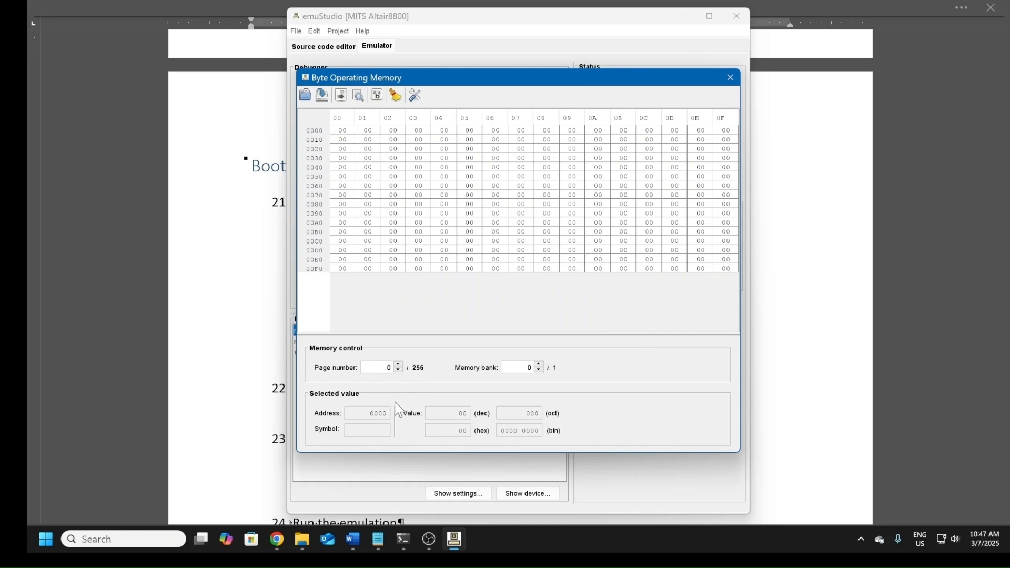
Step: Display page 255 of the operating memory to examine the loaded boot loader code
left_click(389, 364)
key("Delete")
type("255")
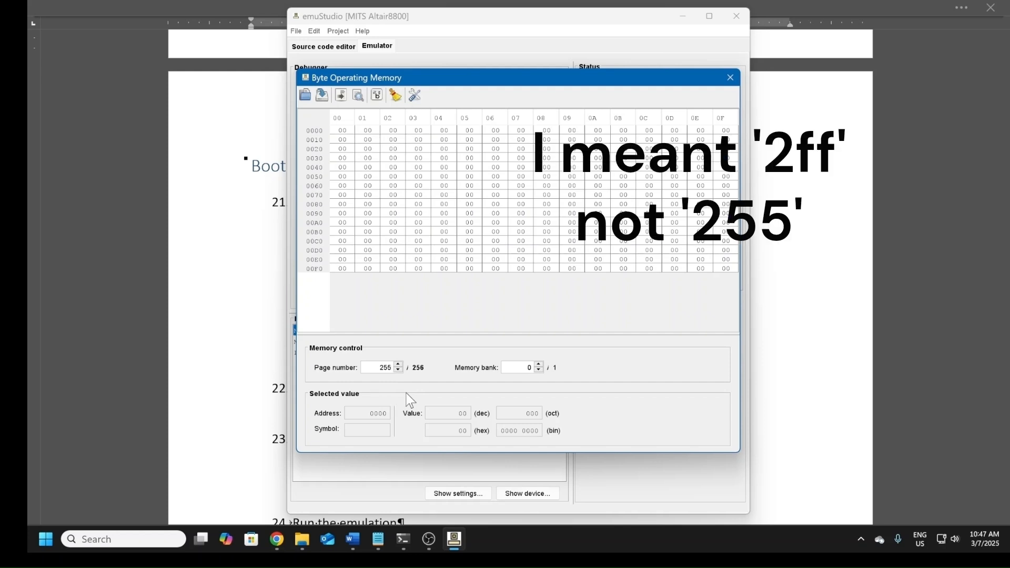
key("Return")
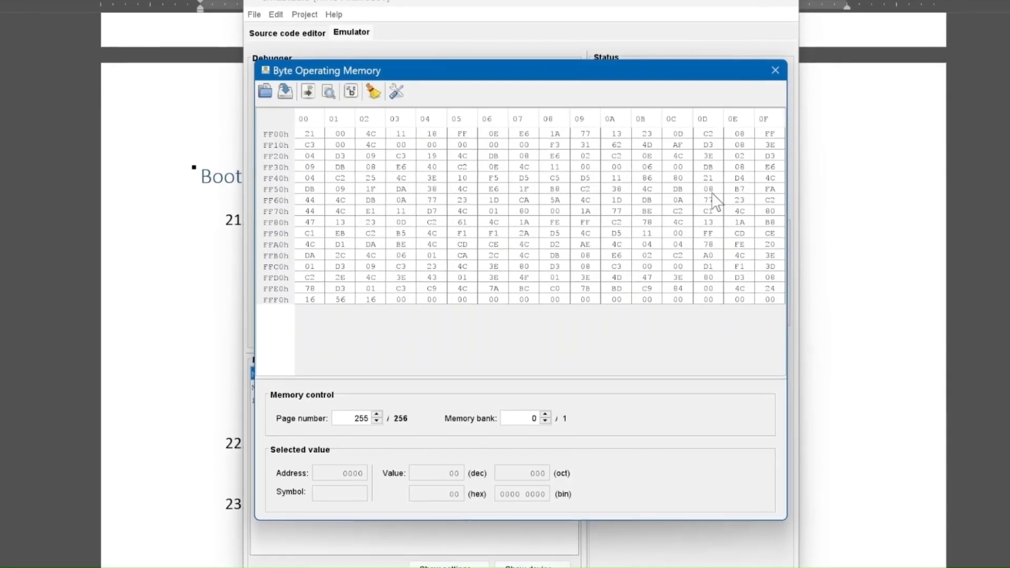
Step: Check the memory pages down to 253, return to page 255 and close the memory view
key("Down")
key("Down")
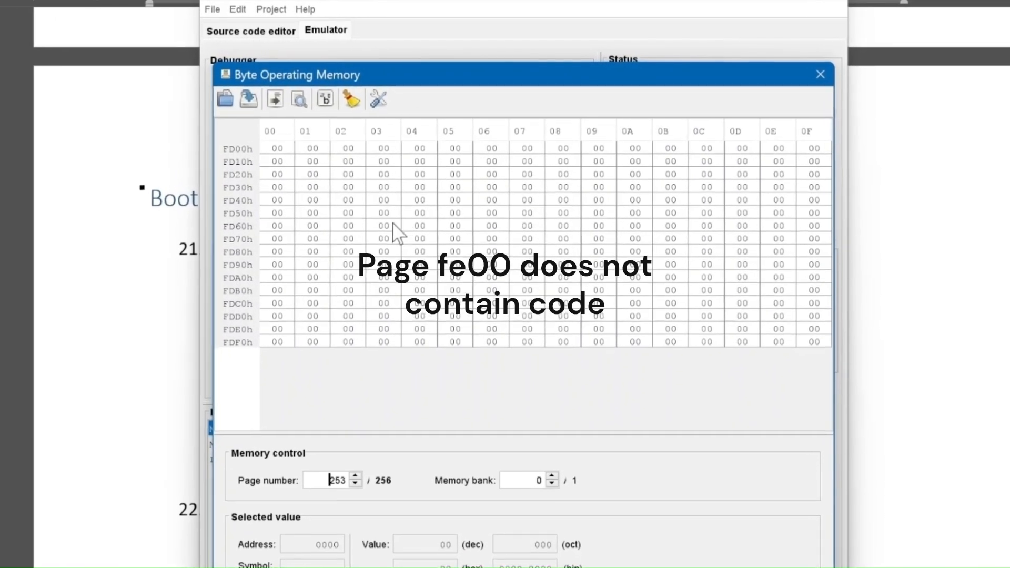
key("Up")
key("Up")
key("Up")
key("Down")
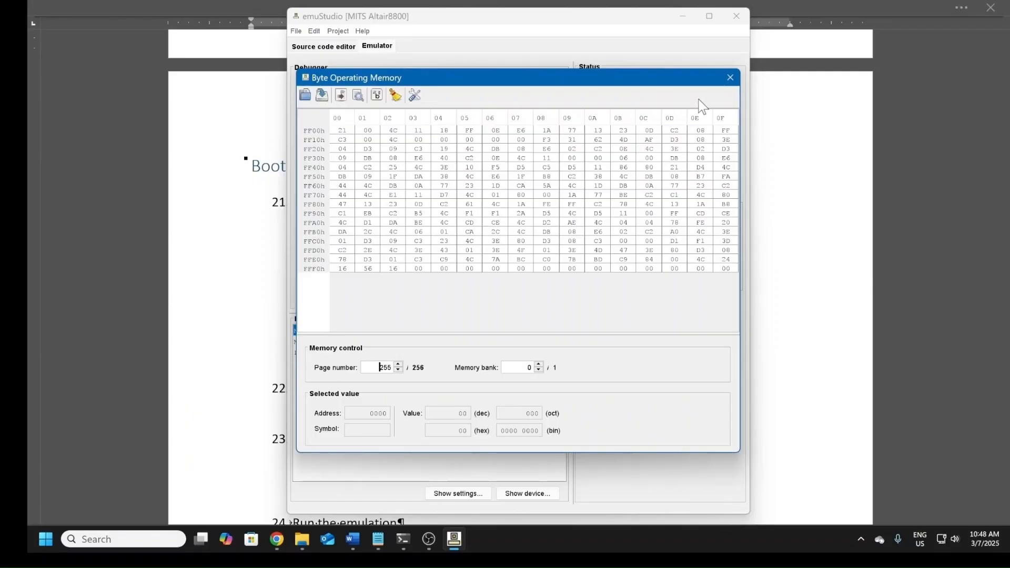
left_click(730, 78)
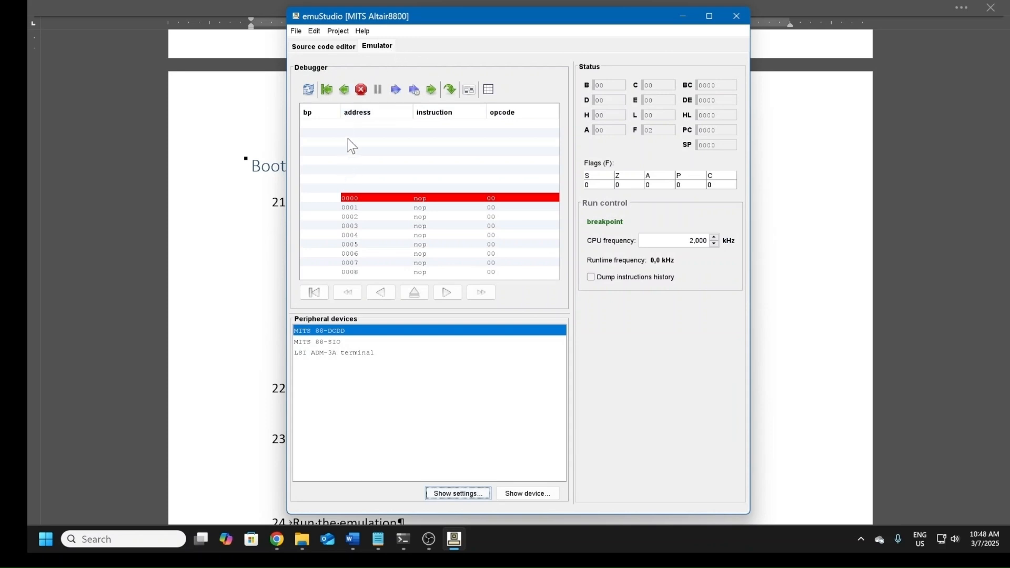
Step: Jump the debugger to memory address 0ff00h, where the boot loader starts
left_click(450, 90)
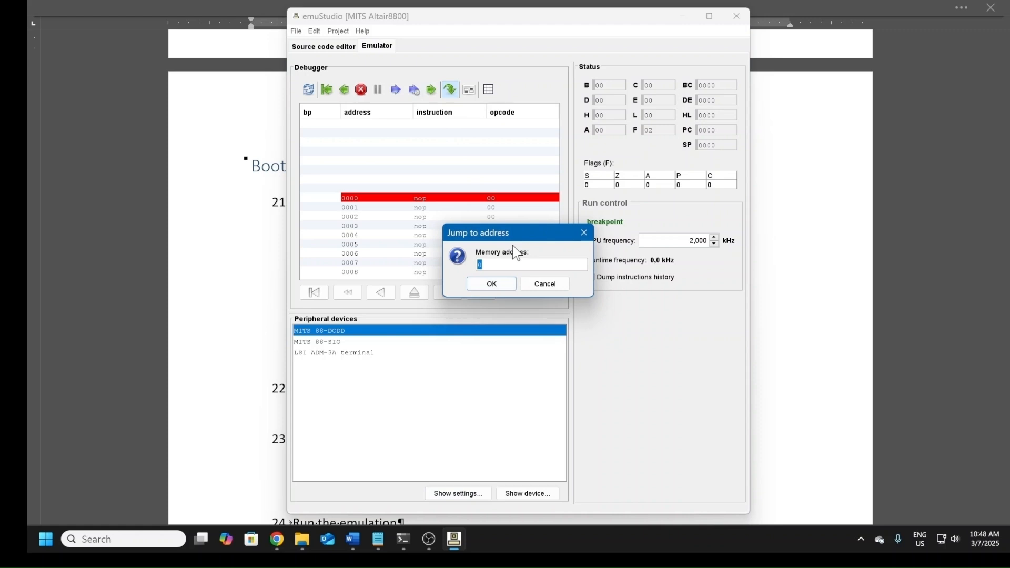
type("00h")
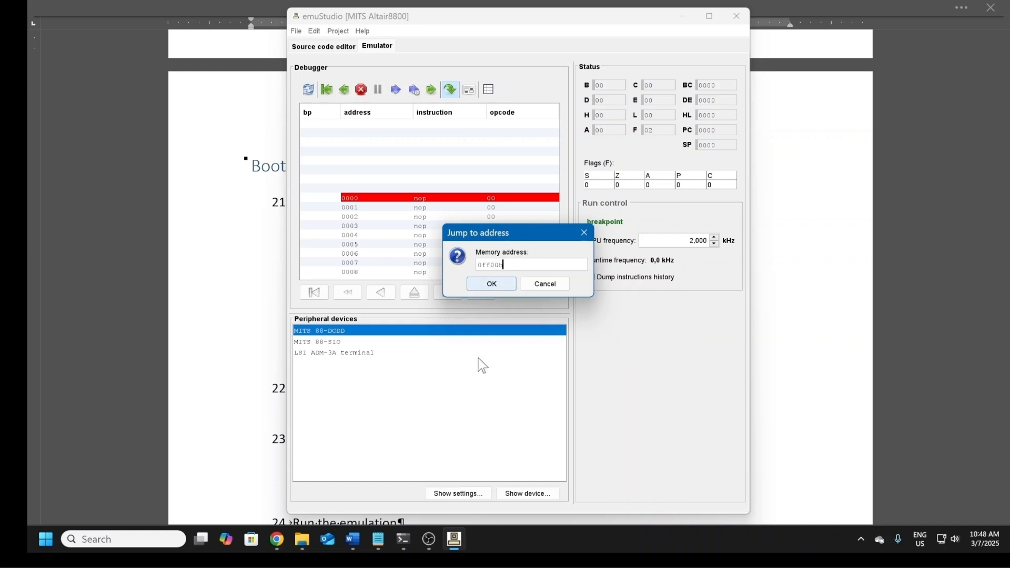
left_click(493, 286)
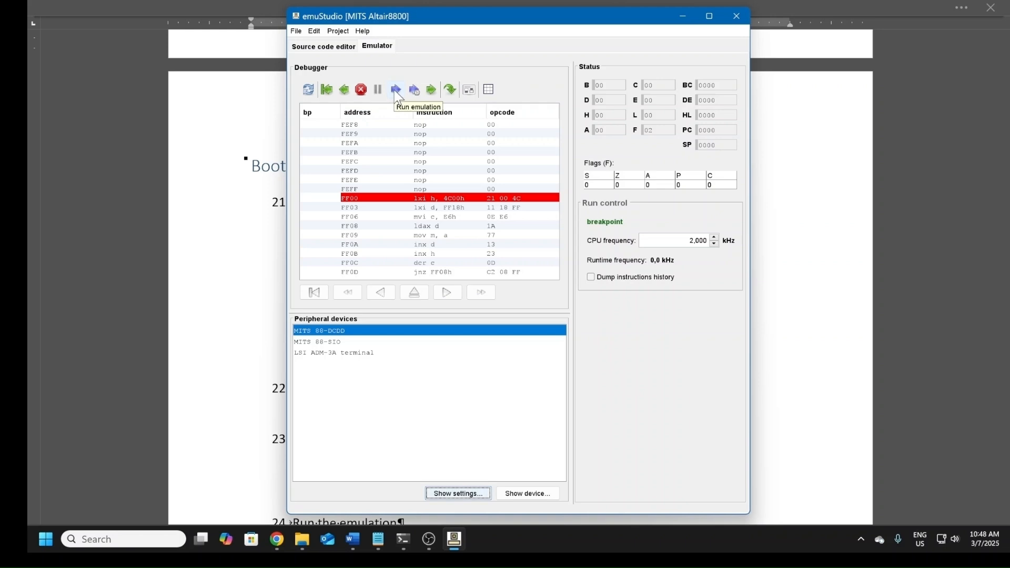
Step: Show the LSI ADM-3A terminal and run the emulation to boot CP/M, arranging the terminal window so its whole screen is visible
left_click(360, 356)
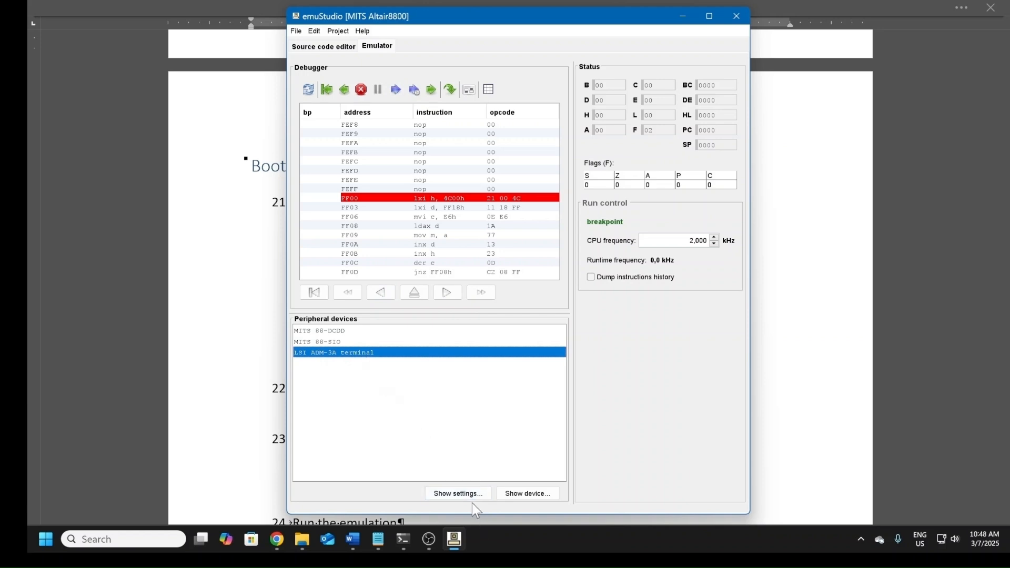
left_click(527, 494)
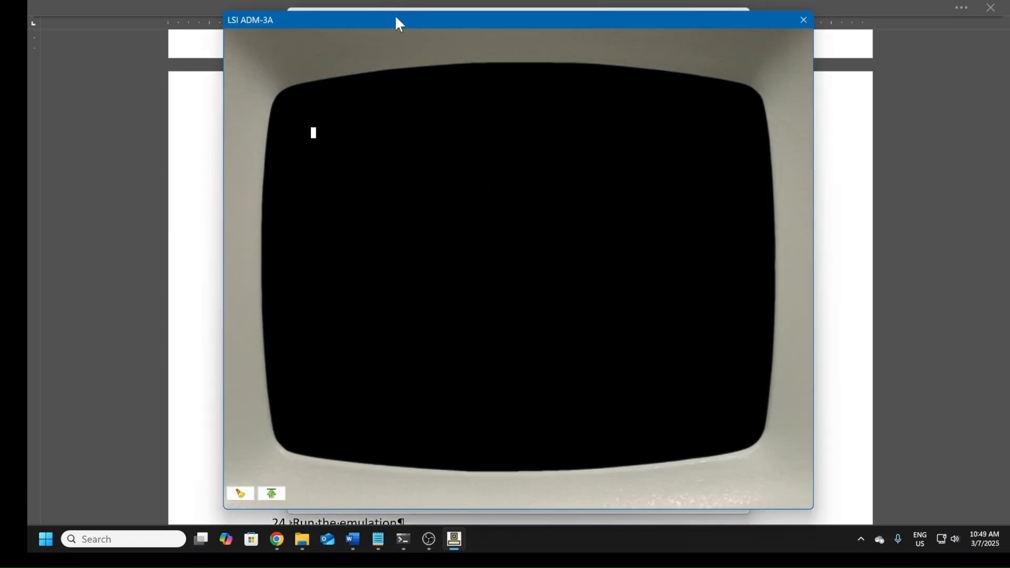
left_click_drag(396, 24, 818, 250)
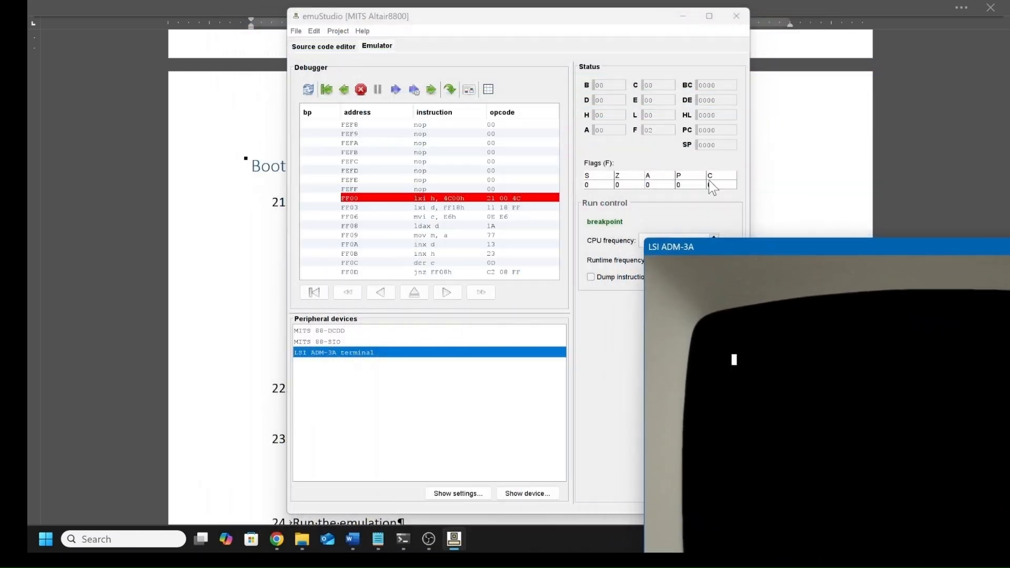
left_click(394, 94)
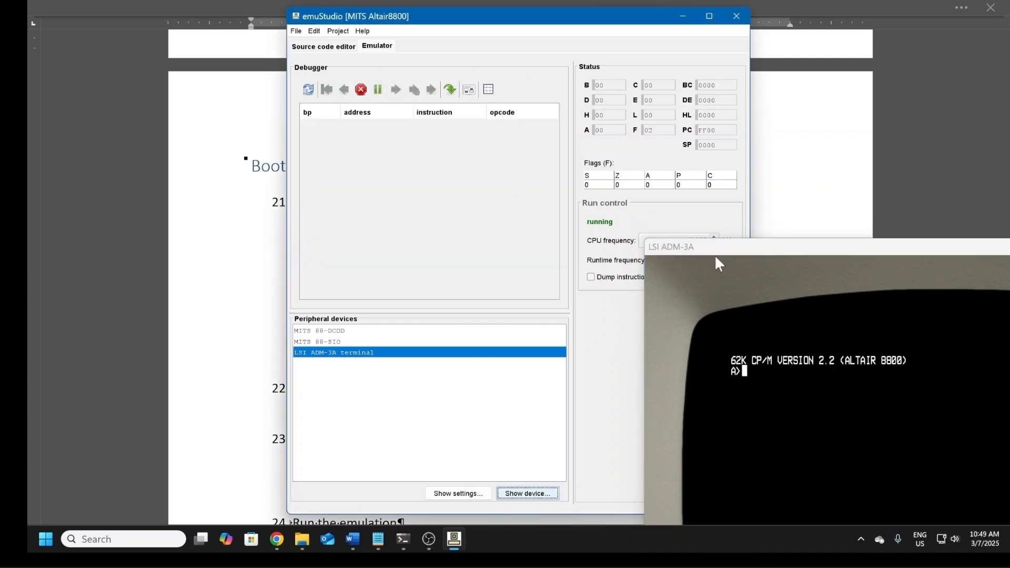
left_click_drag(758, 251, 280, 57)
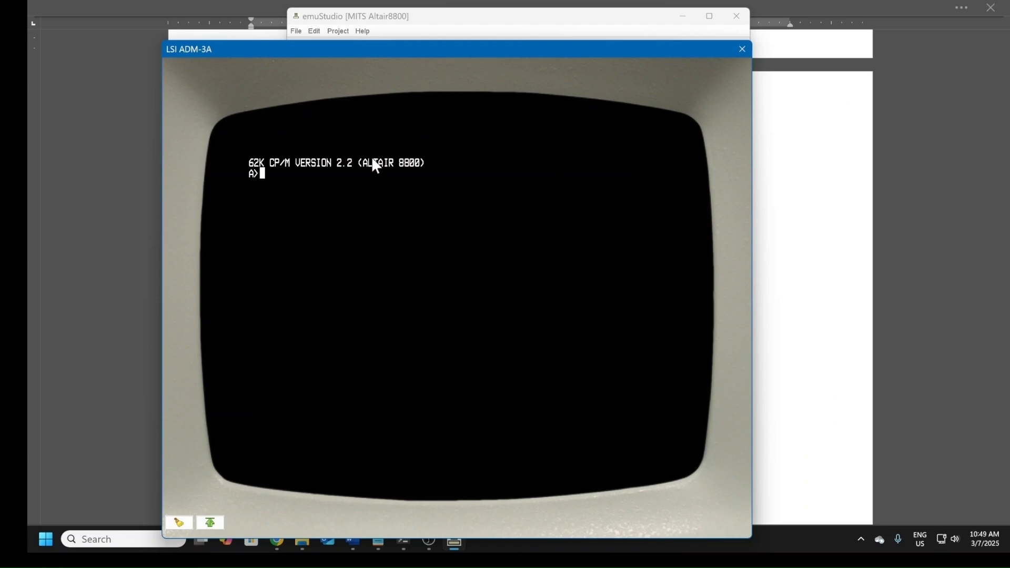
Step: List the files on CP/M drive A with the ls command and again with dir
type("ls")
key("Return")
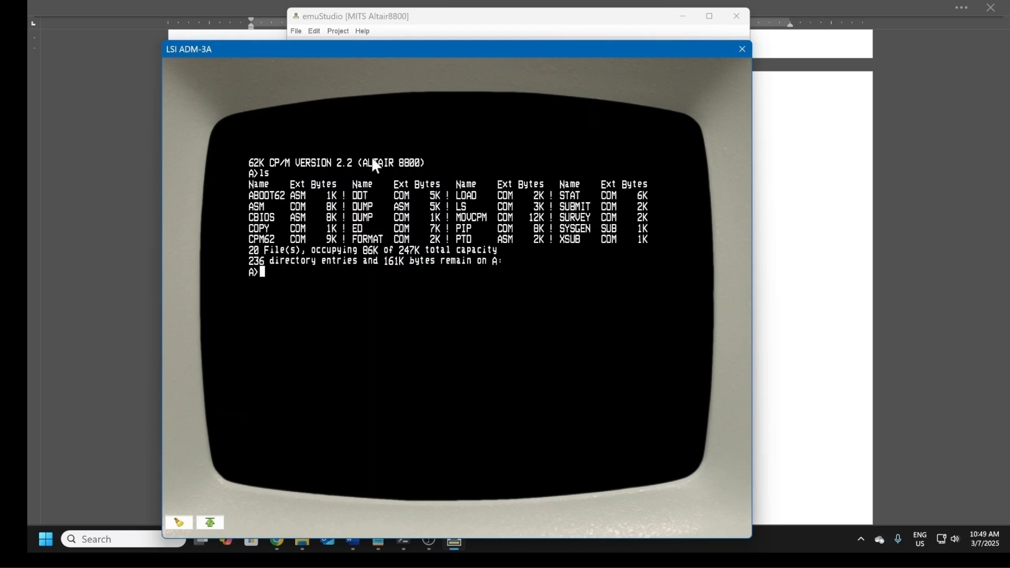
type("dir")
key("Return")
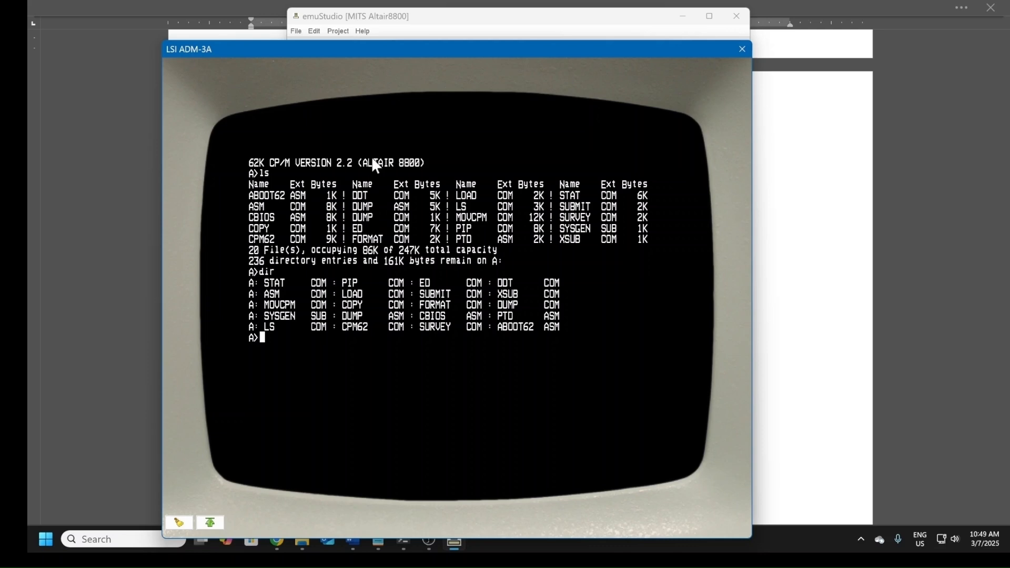
Step: List the assembler source files with ls *.asmm and the executable files with ls *.com
type("ls *.asmm")
key("Return")
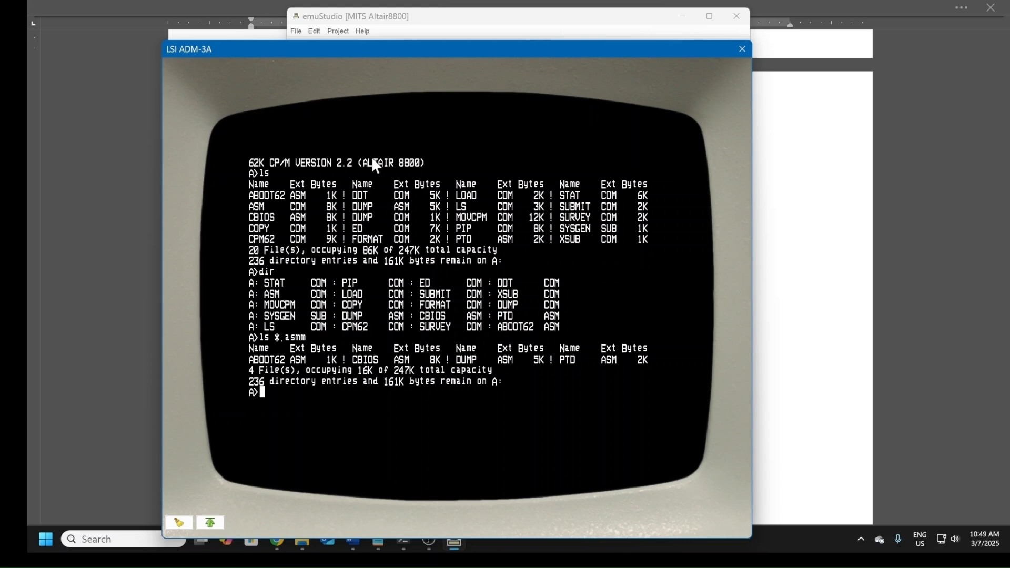
type("ls *.com")
key("Return")
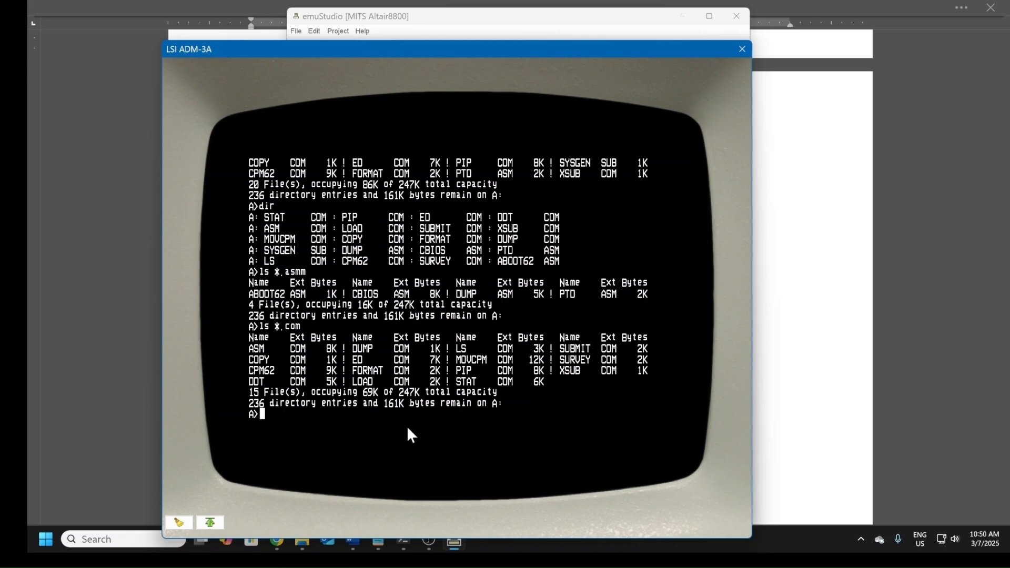
Step: Run the survey program to report on the CP/M system, and list drive A again with dir
type("survey")
key("Return")
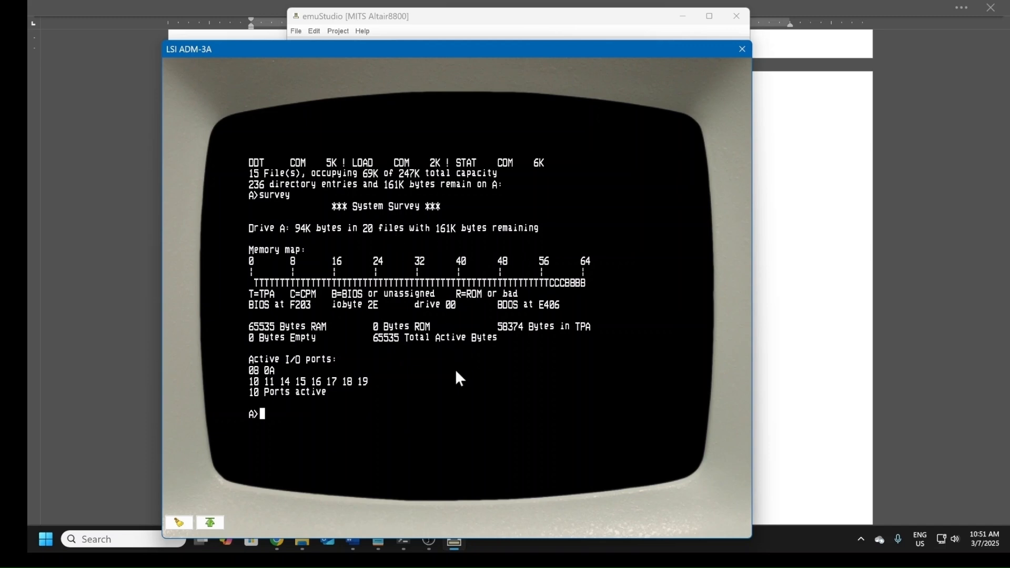
type("dir")
key("Return")
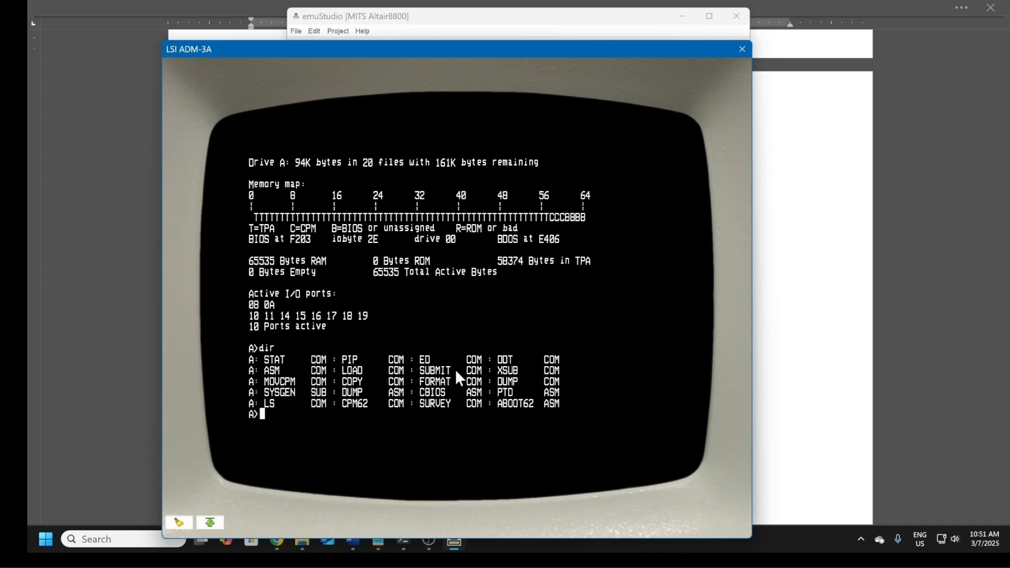